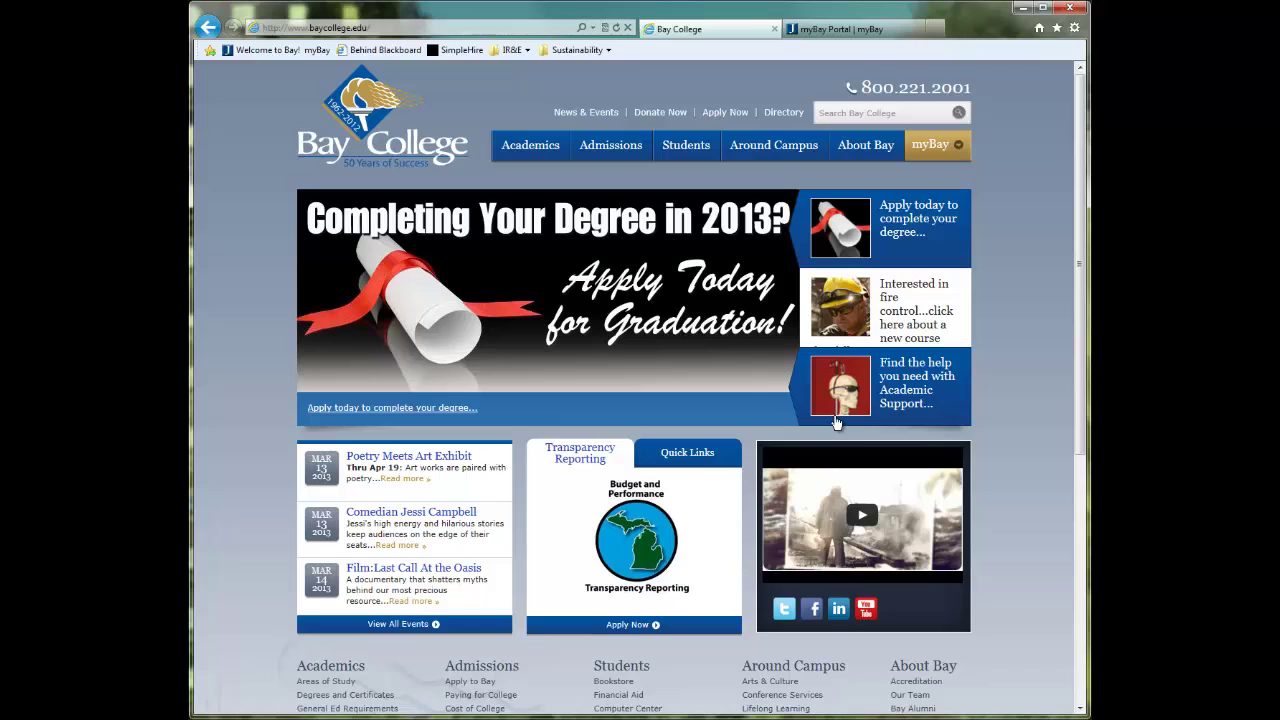
# Step: Show the myBay dropdown links, including the one for scheduling an event
pyautogui.moveTo(960, 153)
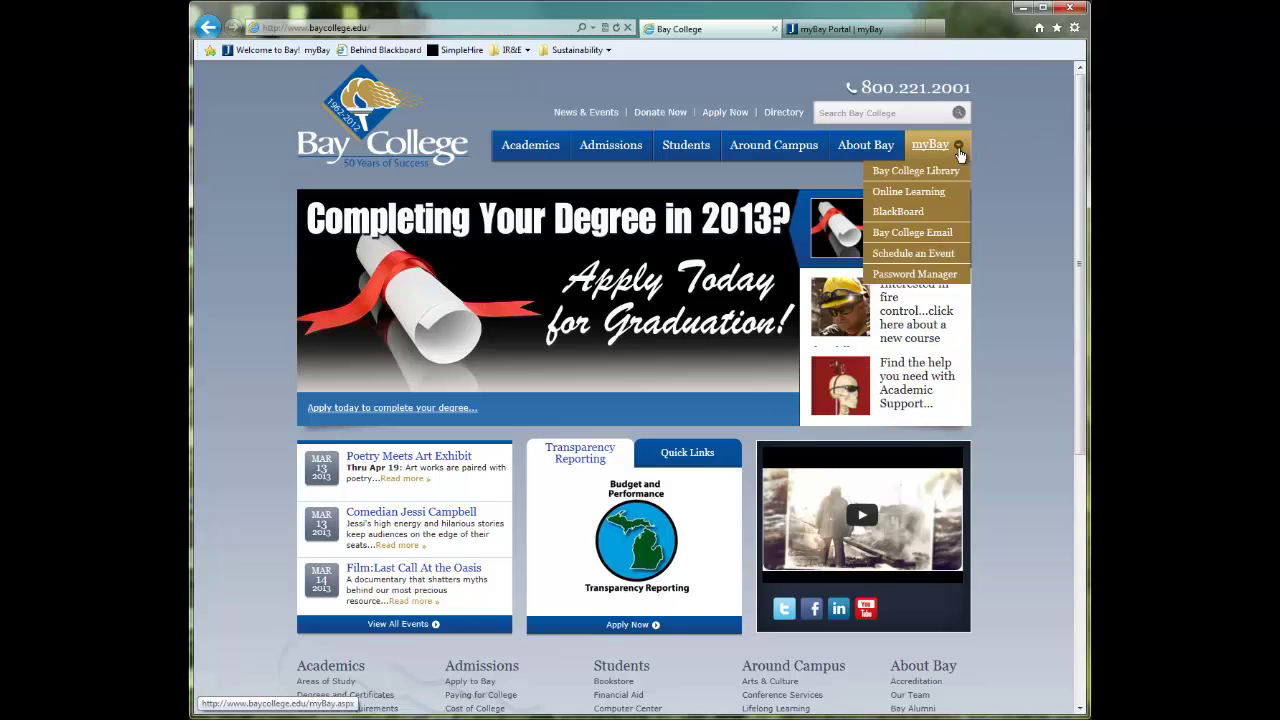
# Step: Open the Bay College Scheduling System welcome page via the myBay Portal's EMS Scheduling quick link
pyautogui.click(926, 257)
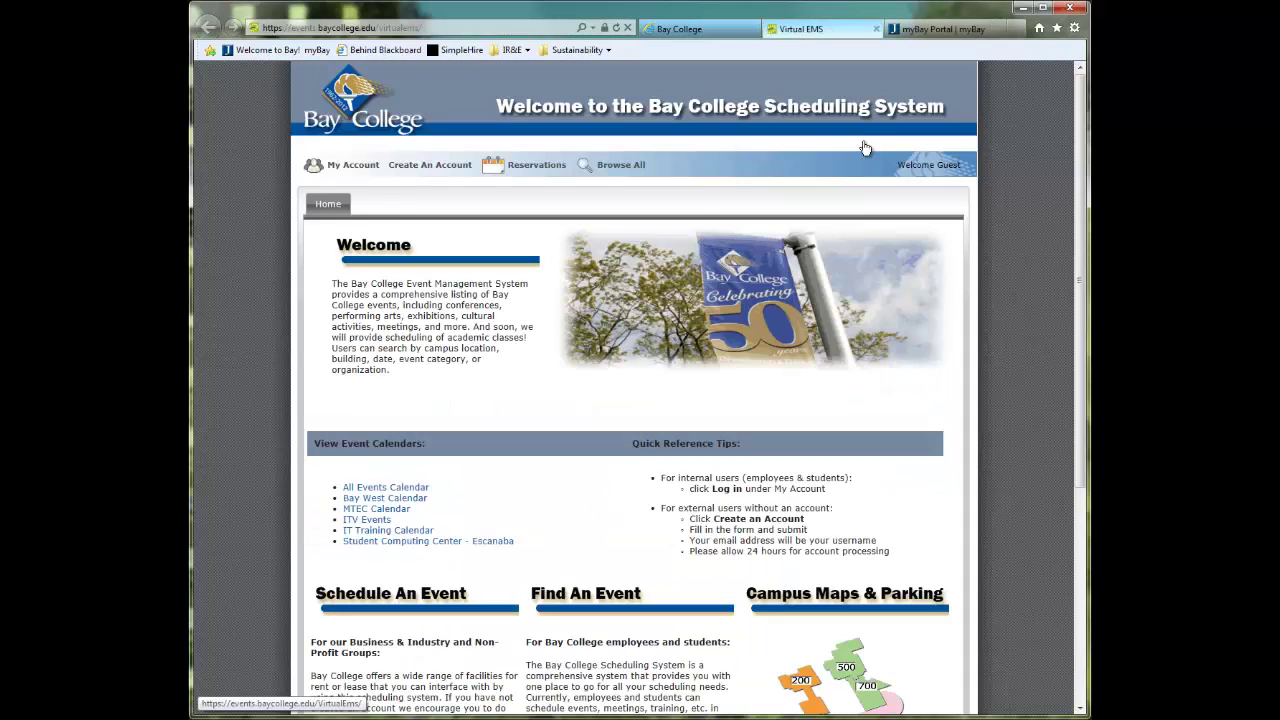
pyautogui.click(935, 32)
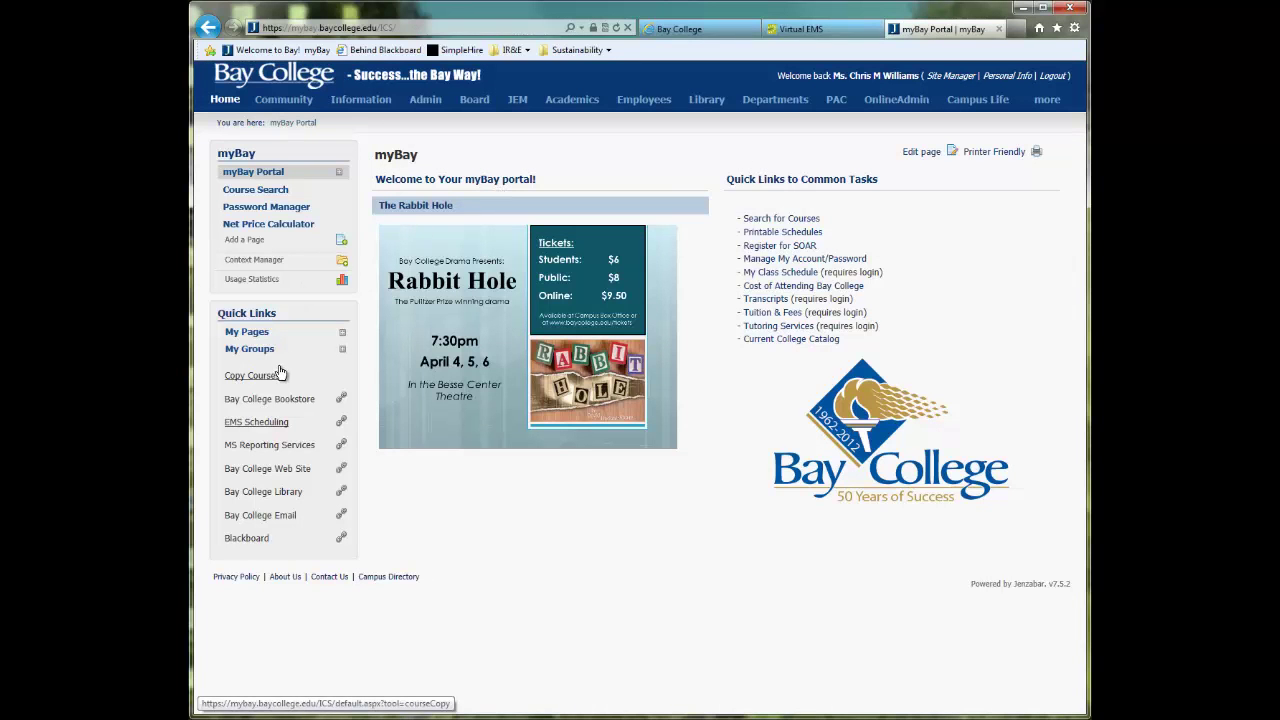
pyautogui.click(256, 422)
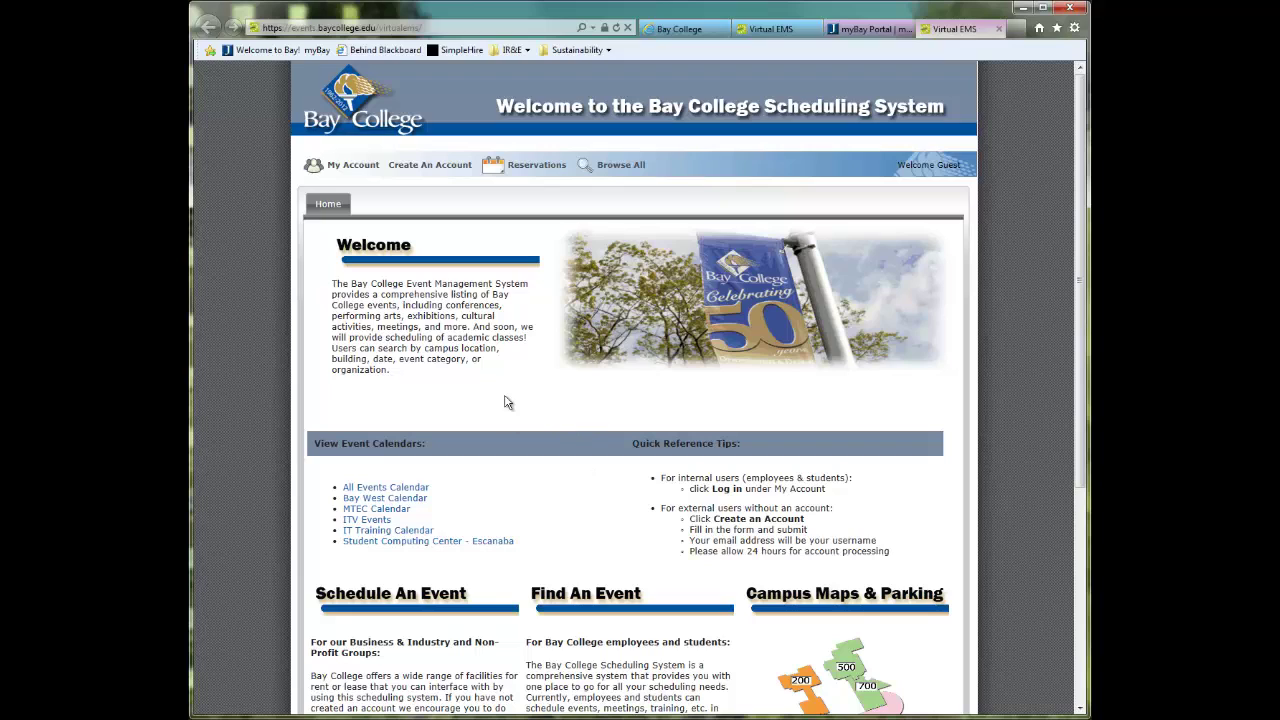
pyautogui.moveTo(348, 172)
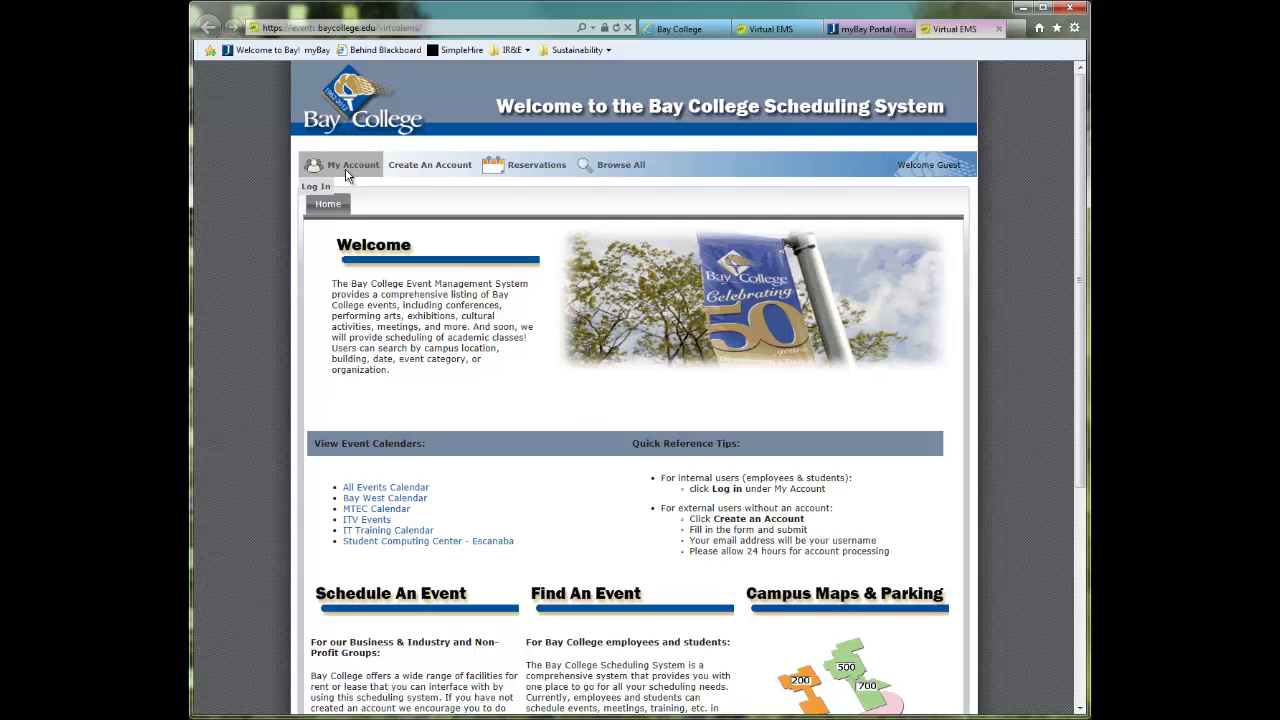
pyautogui.moveTo(537, 167)
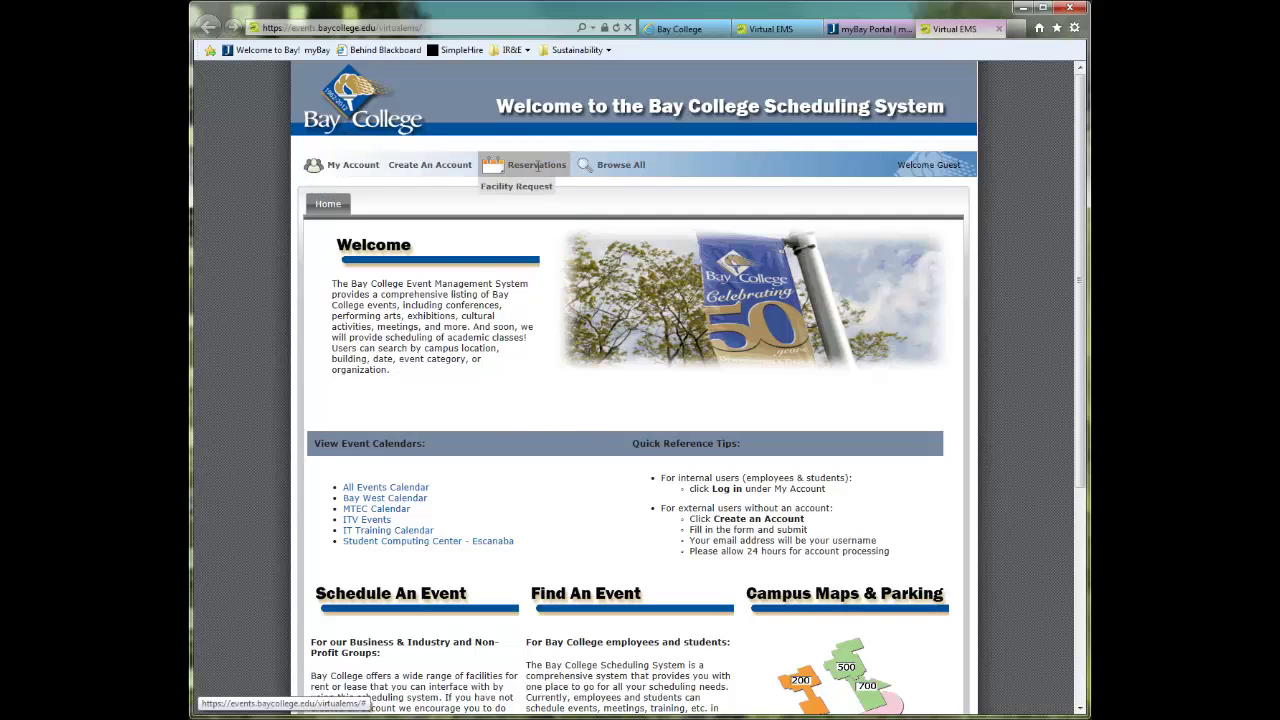
pyautogui.moveTo(628, 164)
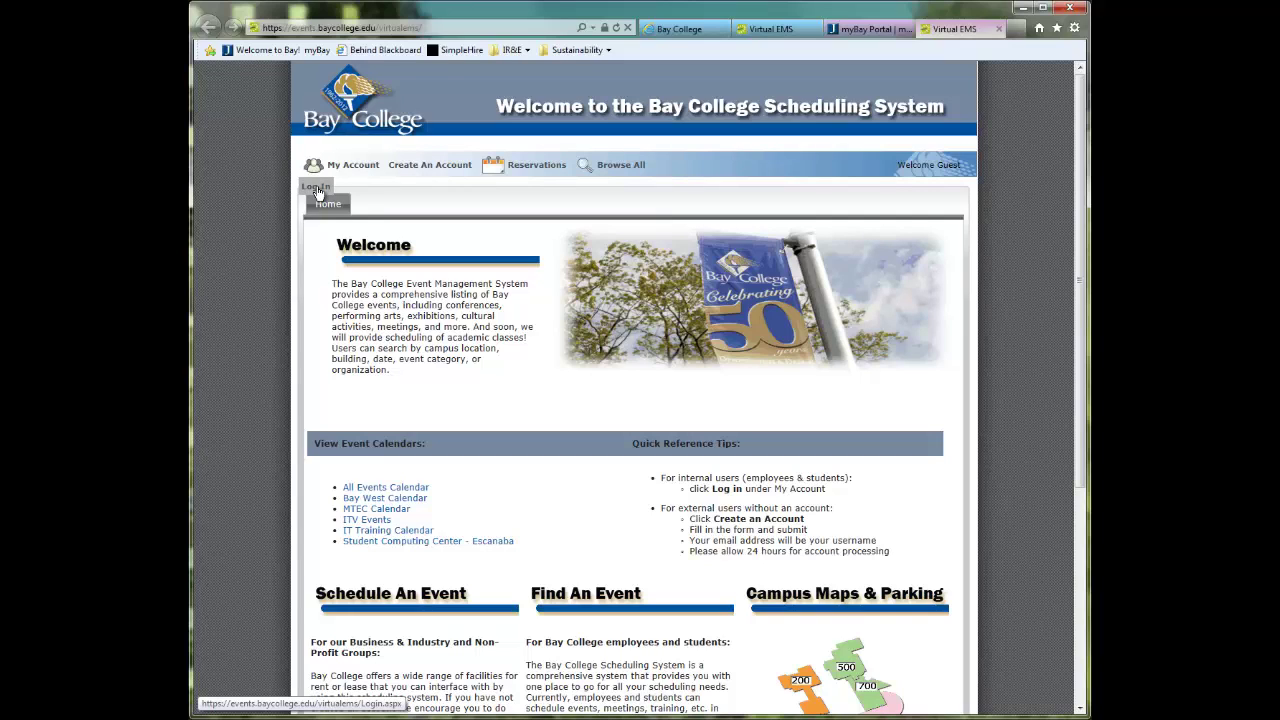
pyautogui.click(316, 190)
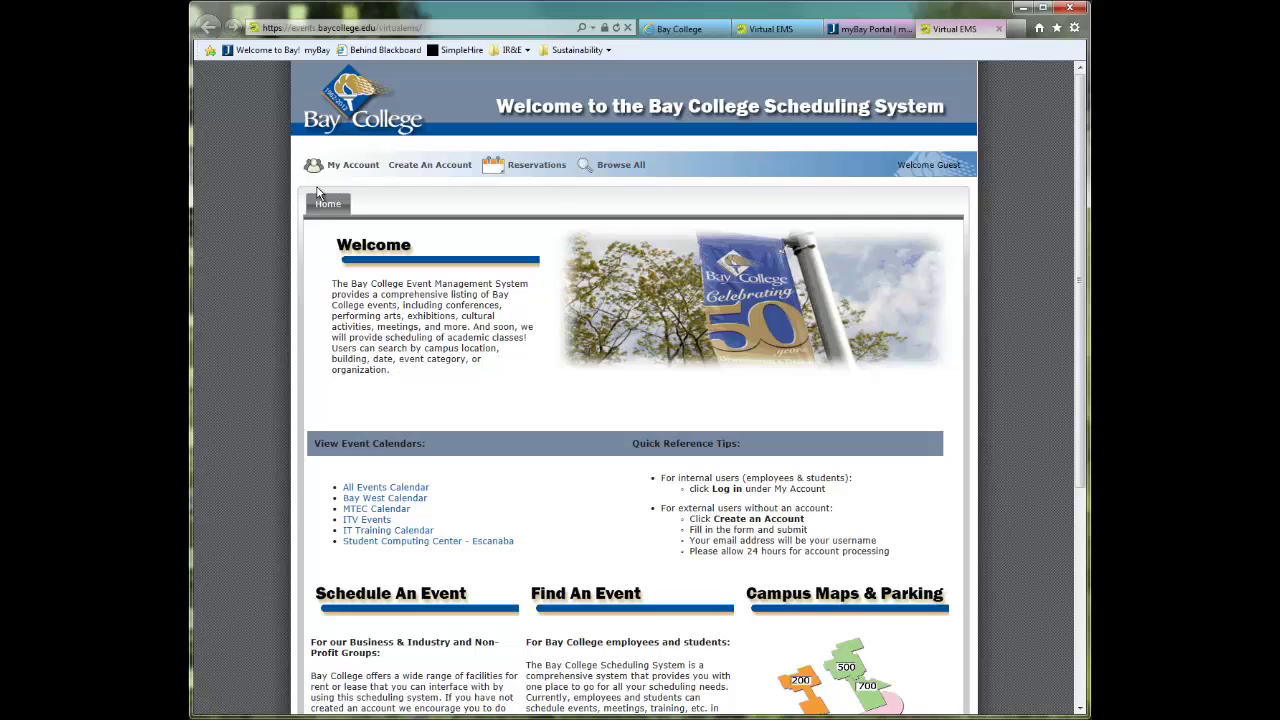
pyautogui.click(427, 175)
pyautogui.moveTo(337, 168)
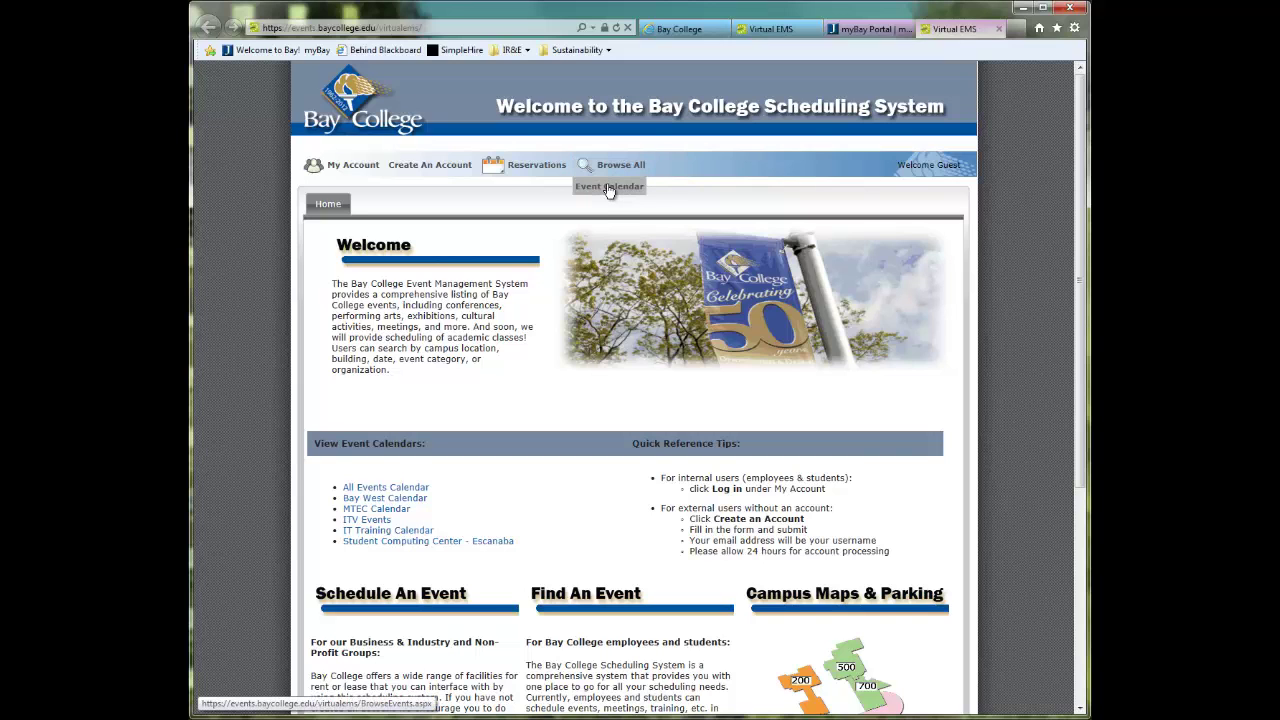
# Step: Show the Event Calendar's Weekly List for March 3–9, 2013, with CPR/FA TRAINING WHISP PINES details
pyautogui.click(609, 188)
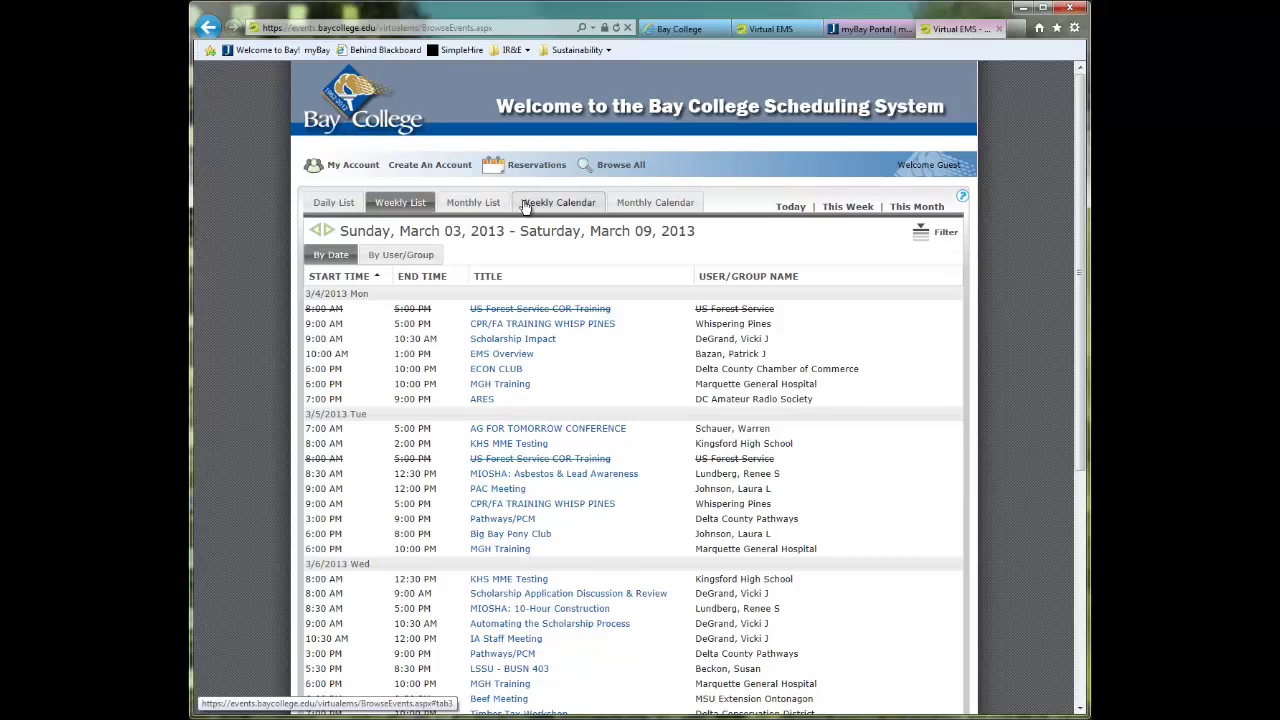
pyautogui.click(397, 198)
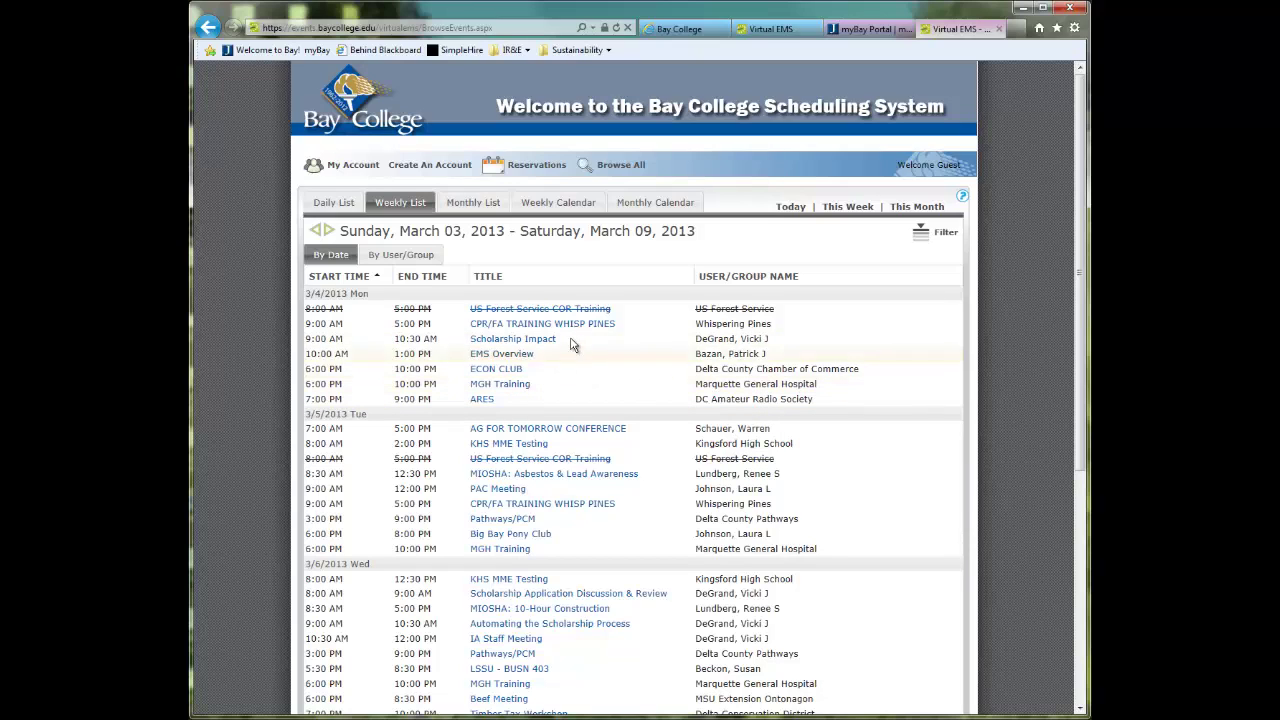
pyautogui.moveTo(562, 332)
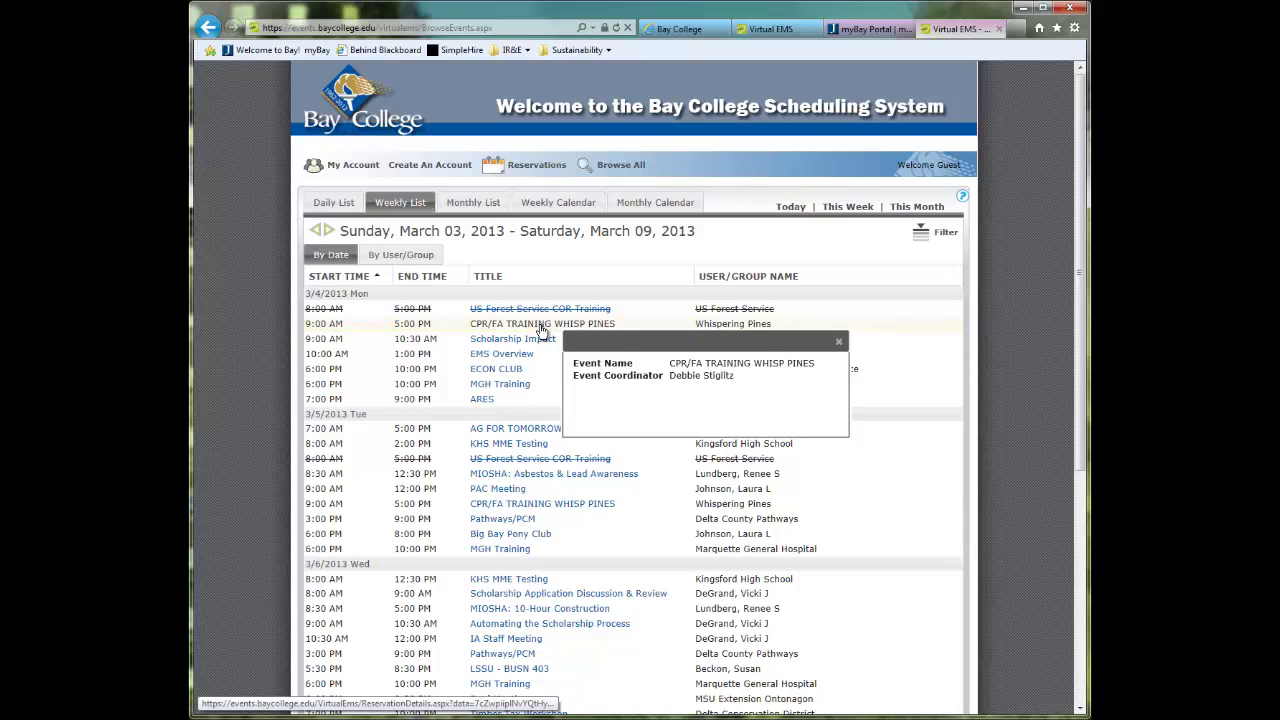
pyautogui.click(540, 324)
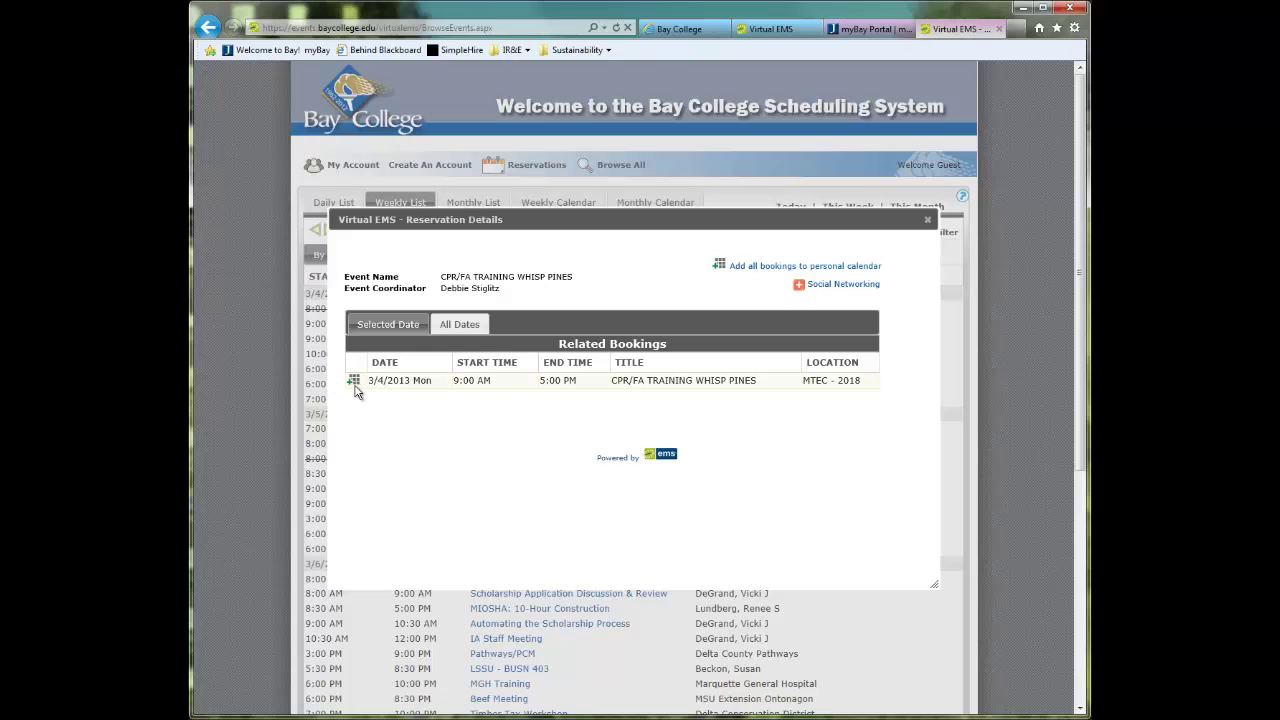
pyautogui.click(462, 328)
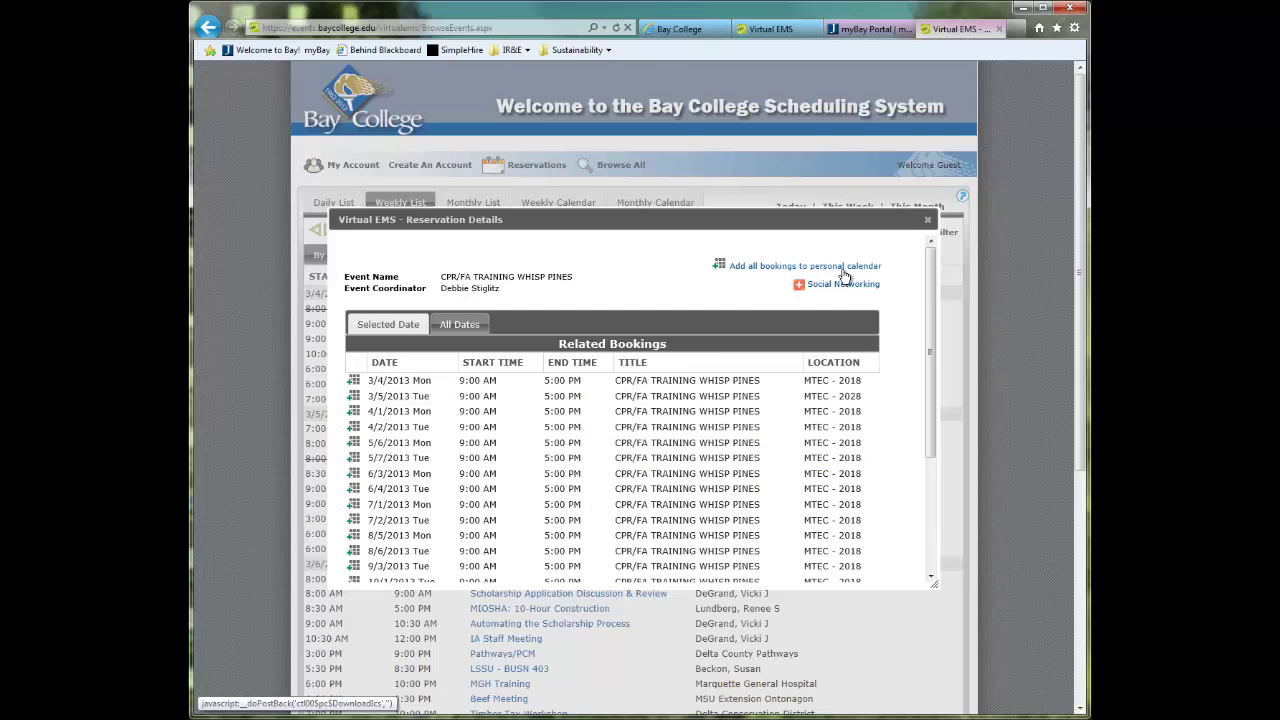
pyautogui.click(378, 324)
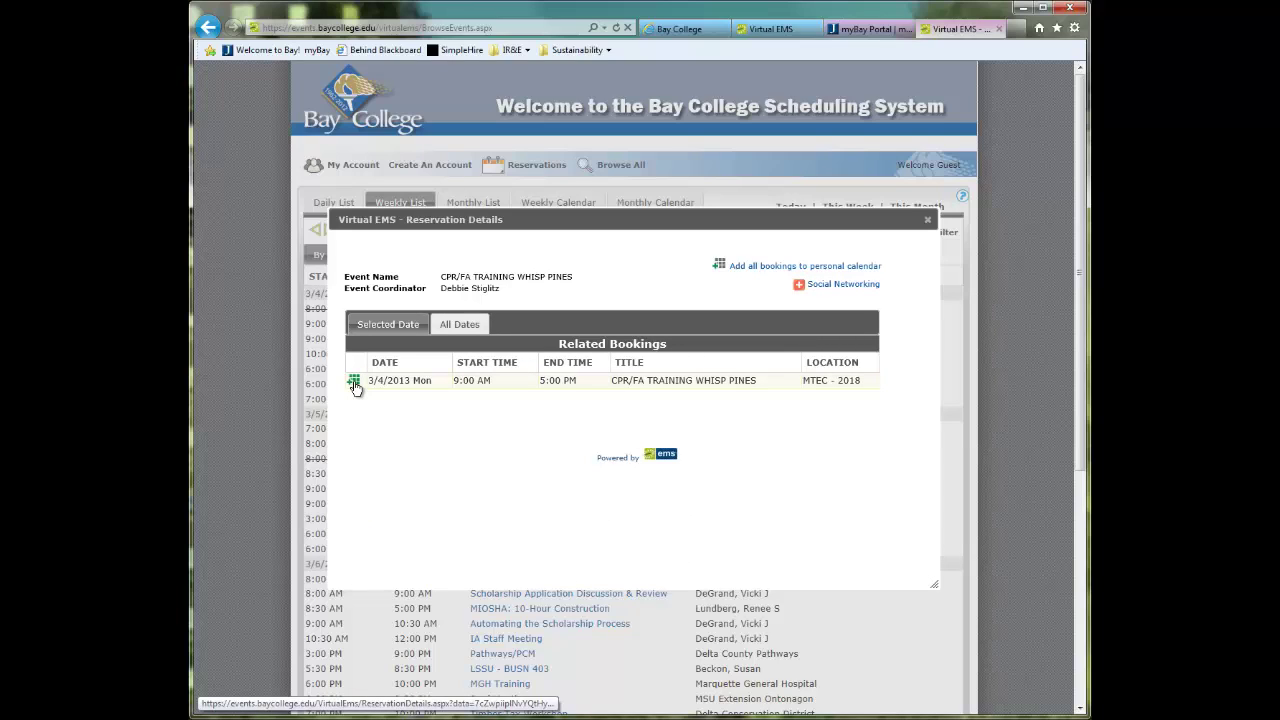
pyautogui.click(928, 219)
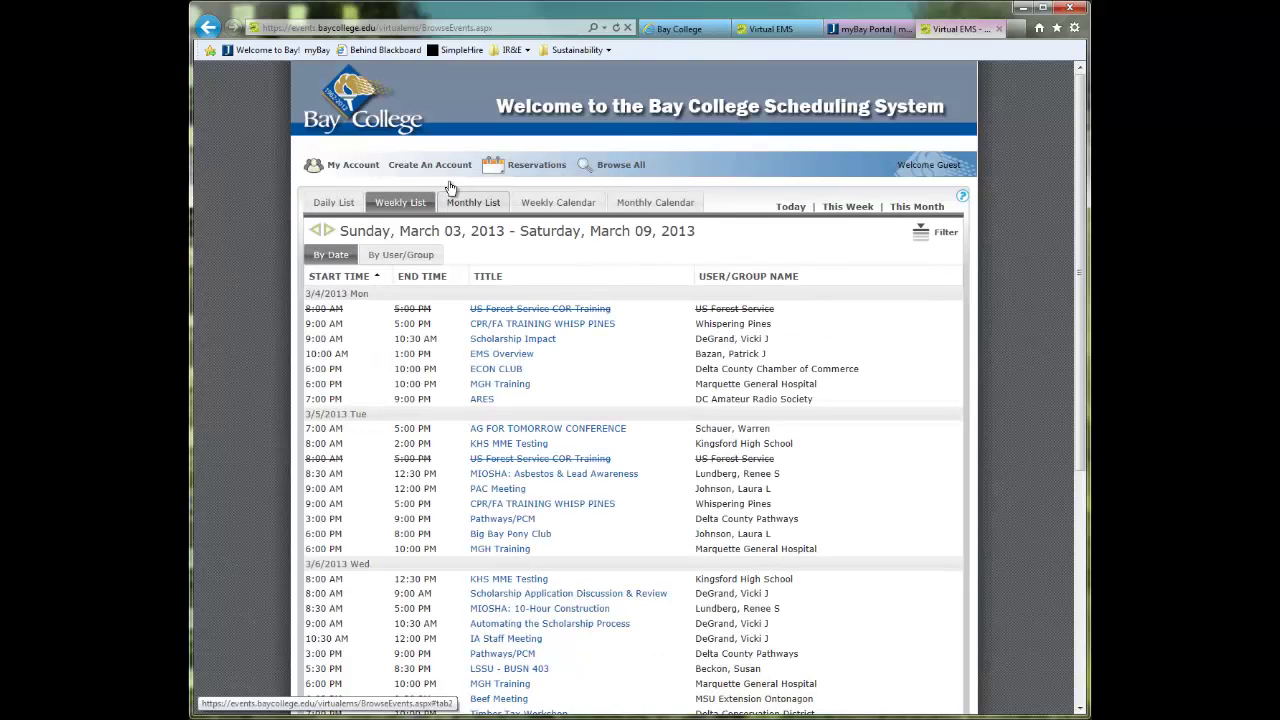
# Step: Return home via the Bay College logo and open the All Events Calendar for March 3–9, 2013
pyautogui.click(347, 93)
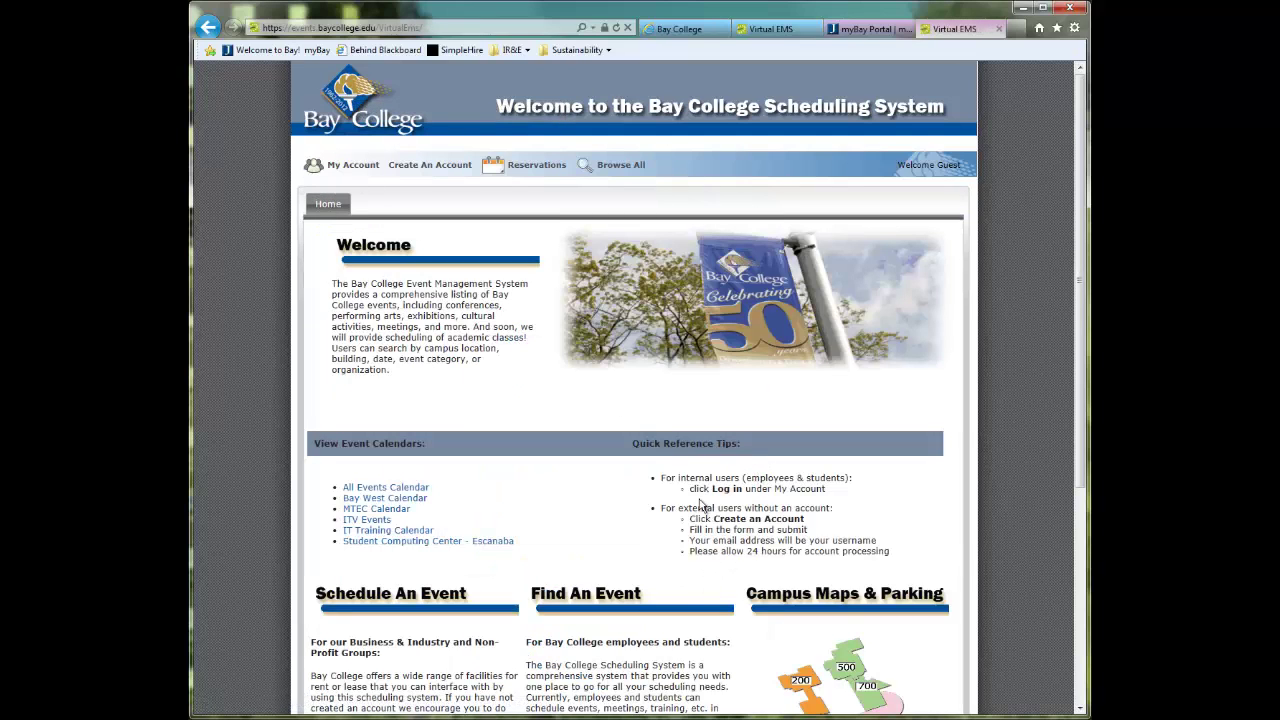
pyautogui.scroll(-2, 566, 391)
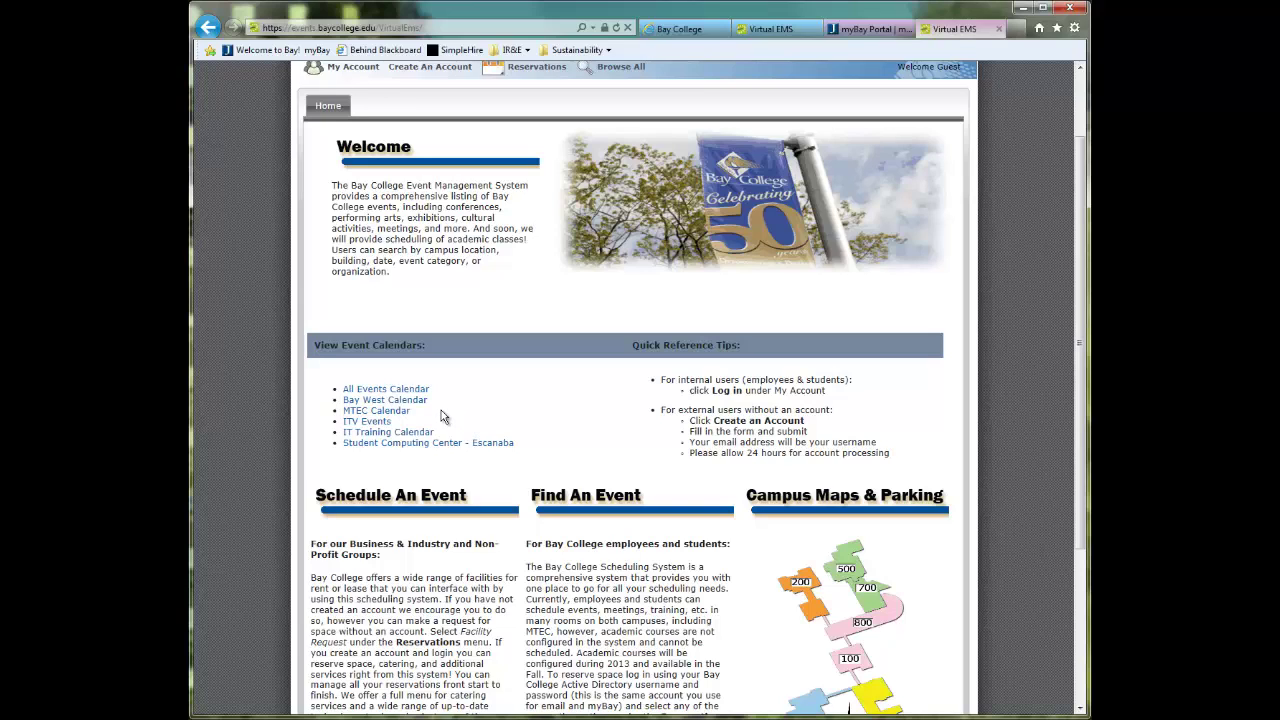
pyautogui.click(408, 390)
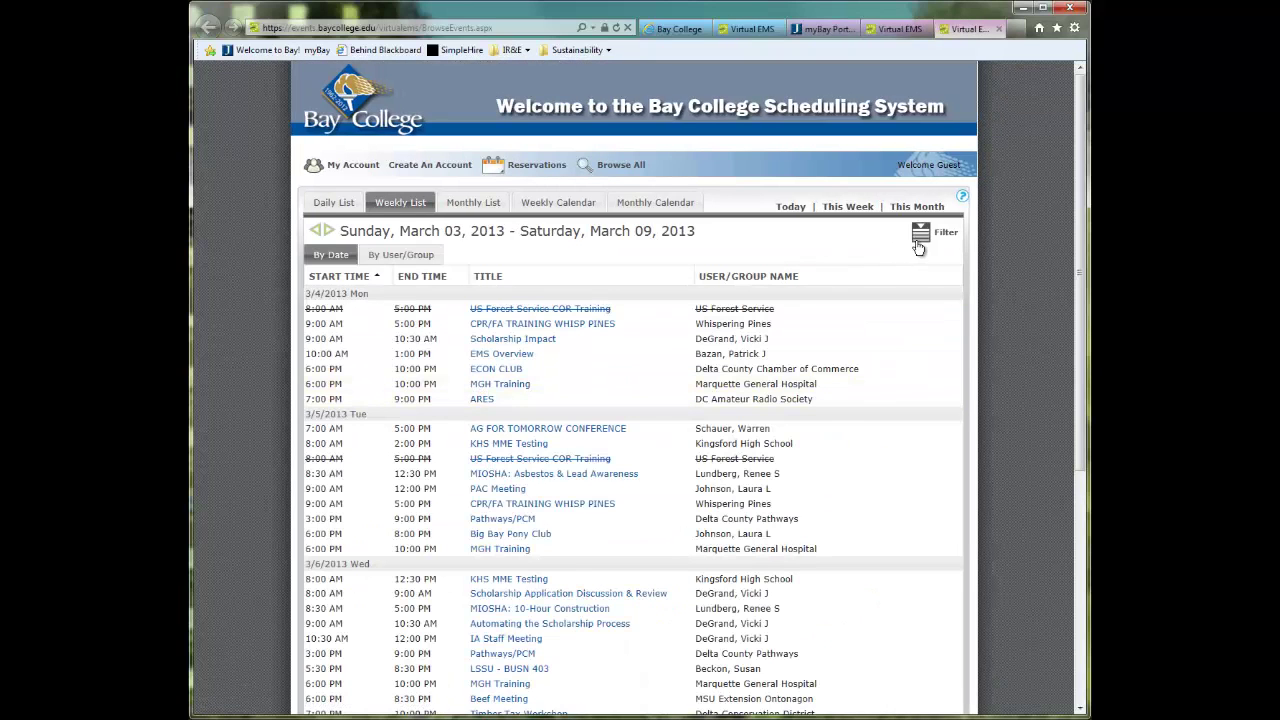
# Step: Filter the weekly event list to West Campus facilities, then return to the welcome page
pyautogui.click(919, 245)
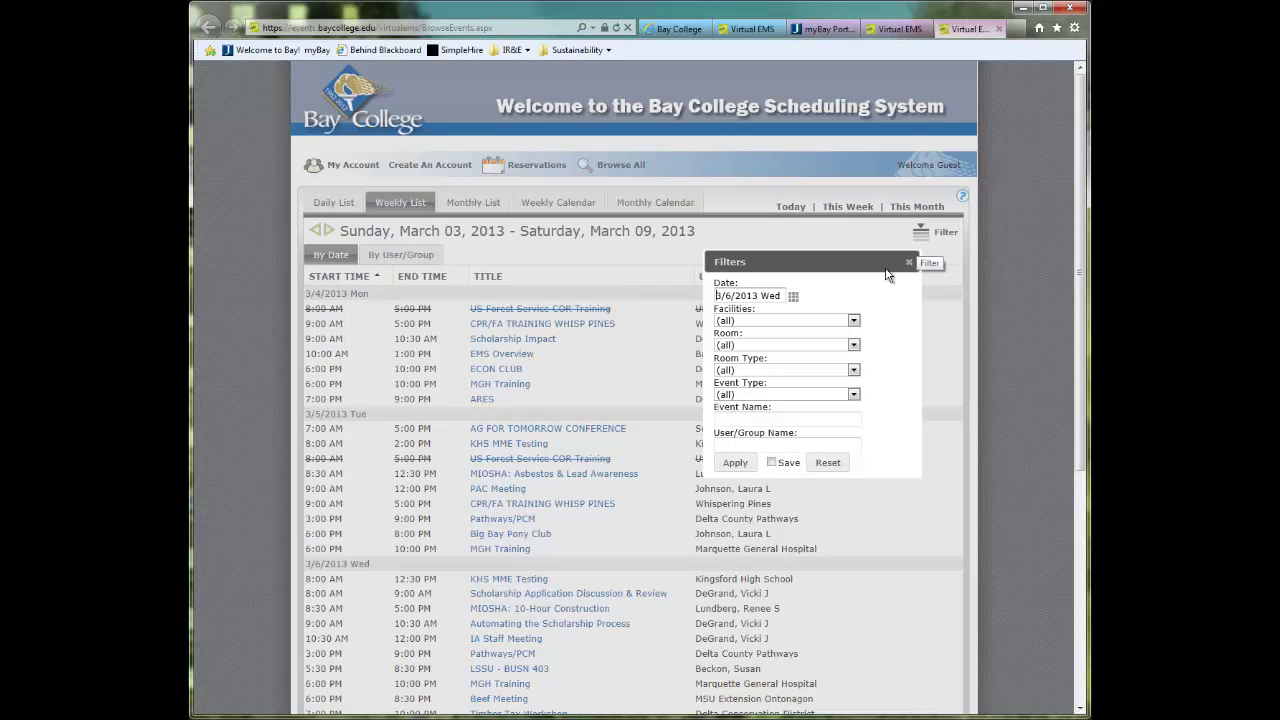
pyautogui.click(853, 320)
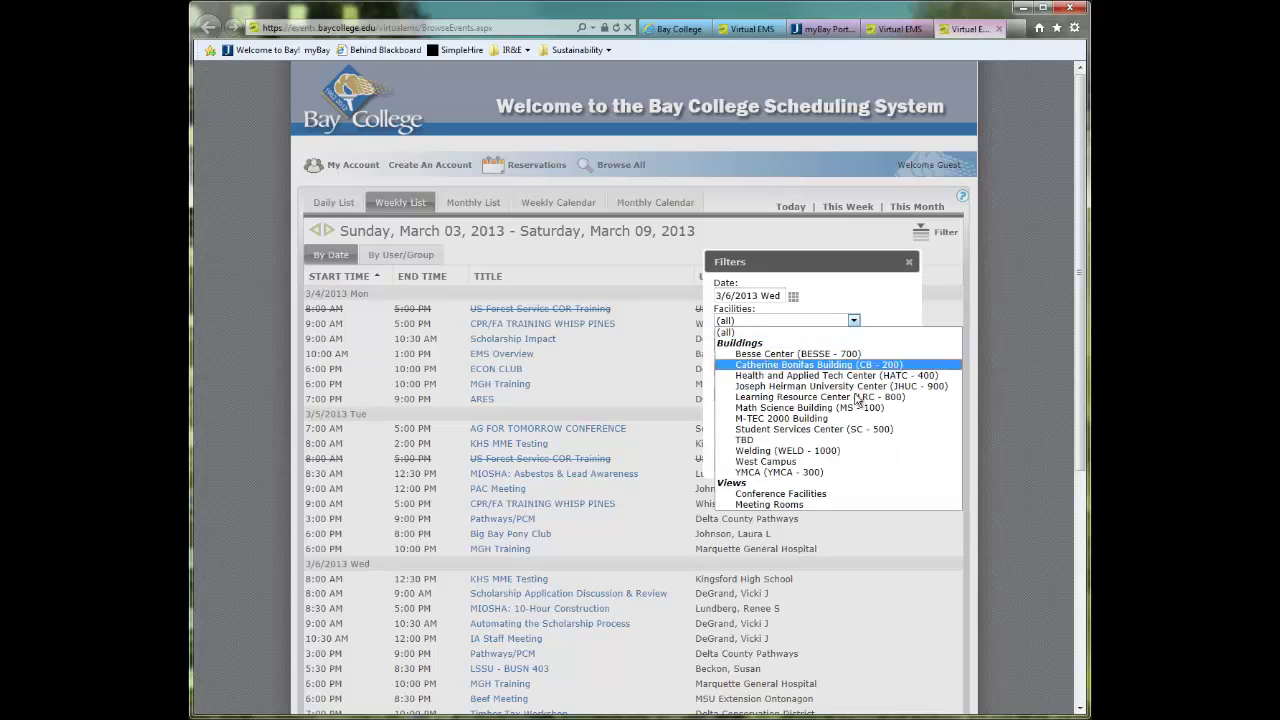
pyautogui.click(818, 461)
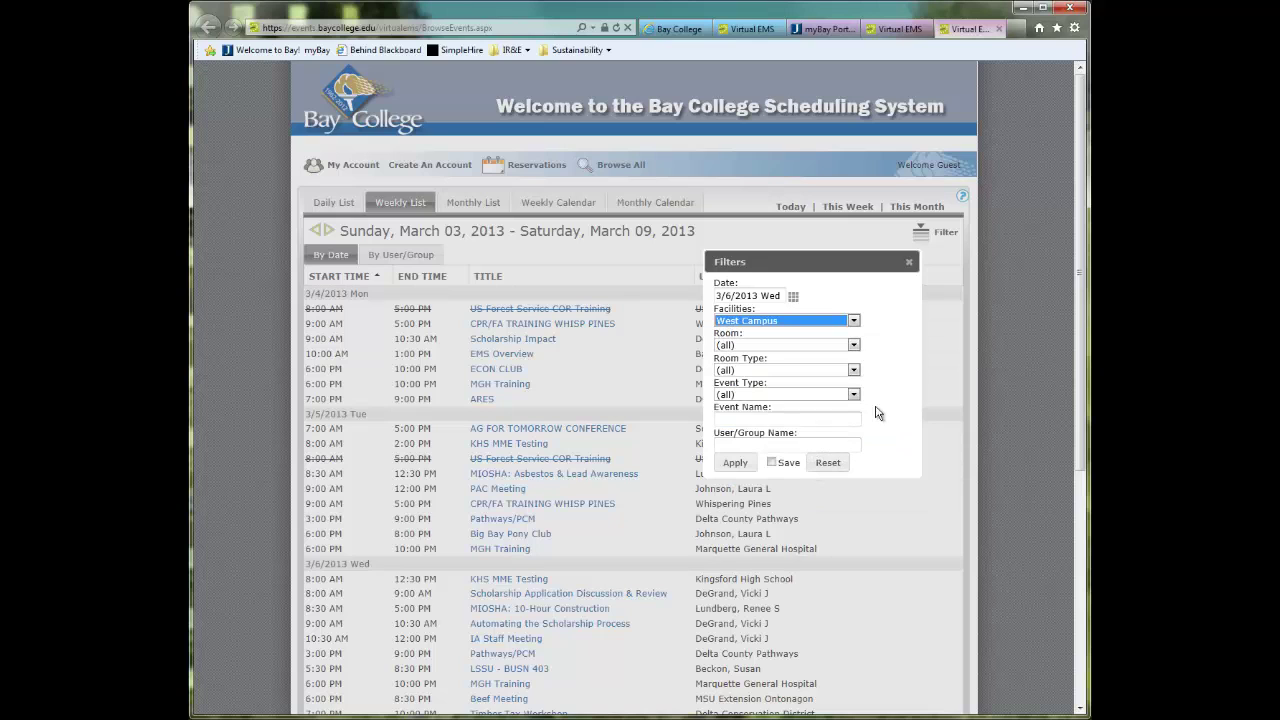
pyautogui.click(909, 264)
pyautogui.click(408, 123)
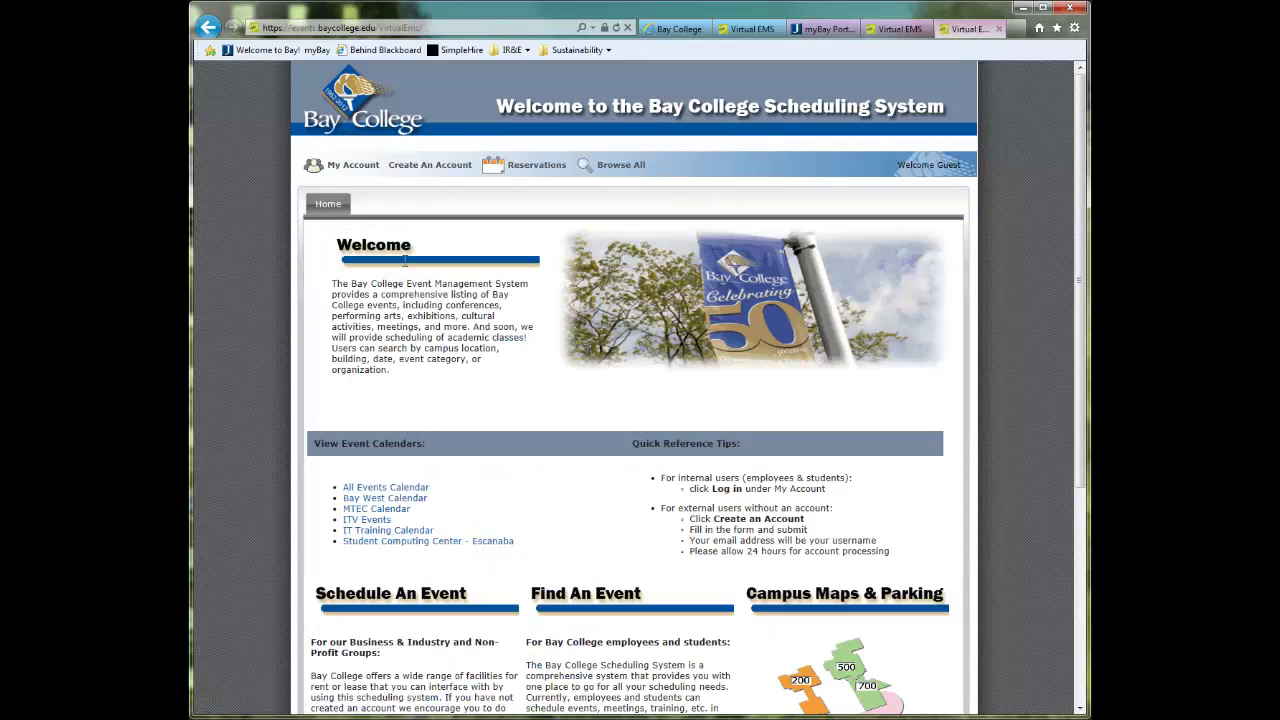
pyautogui.click(404, 509)
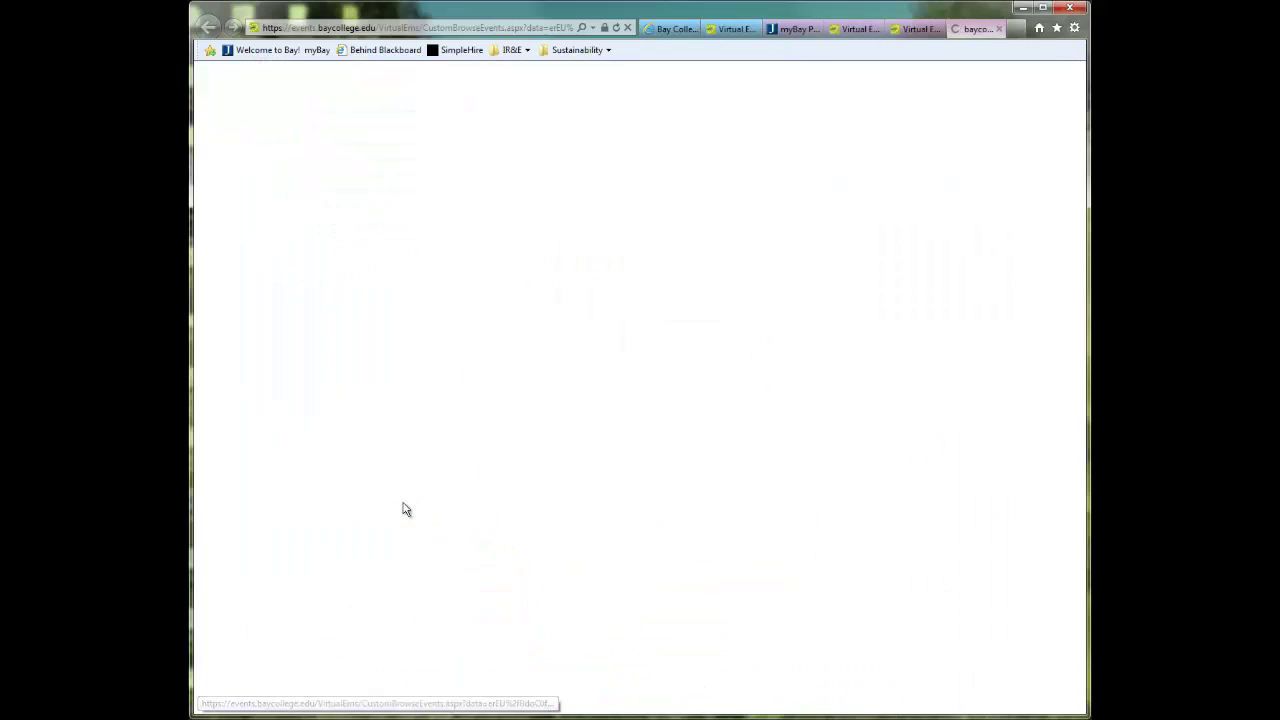
pyautogui.click(546, 436)
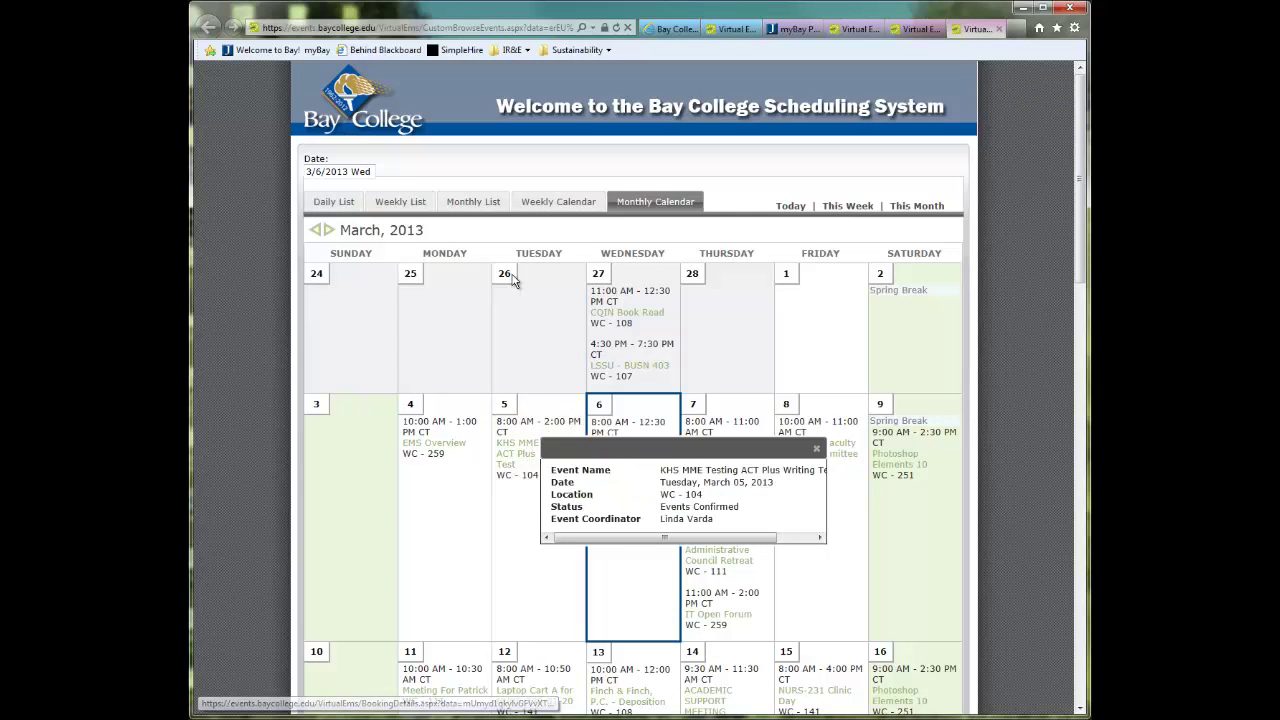
pyautogui.click(530, 205)
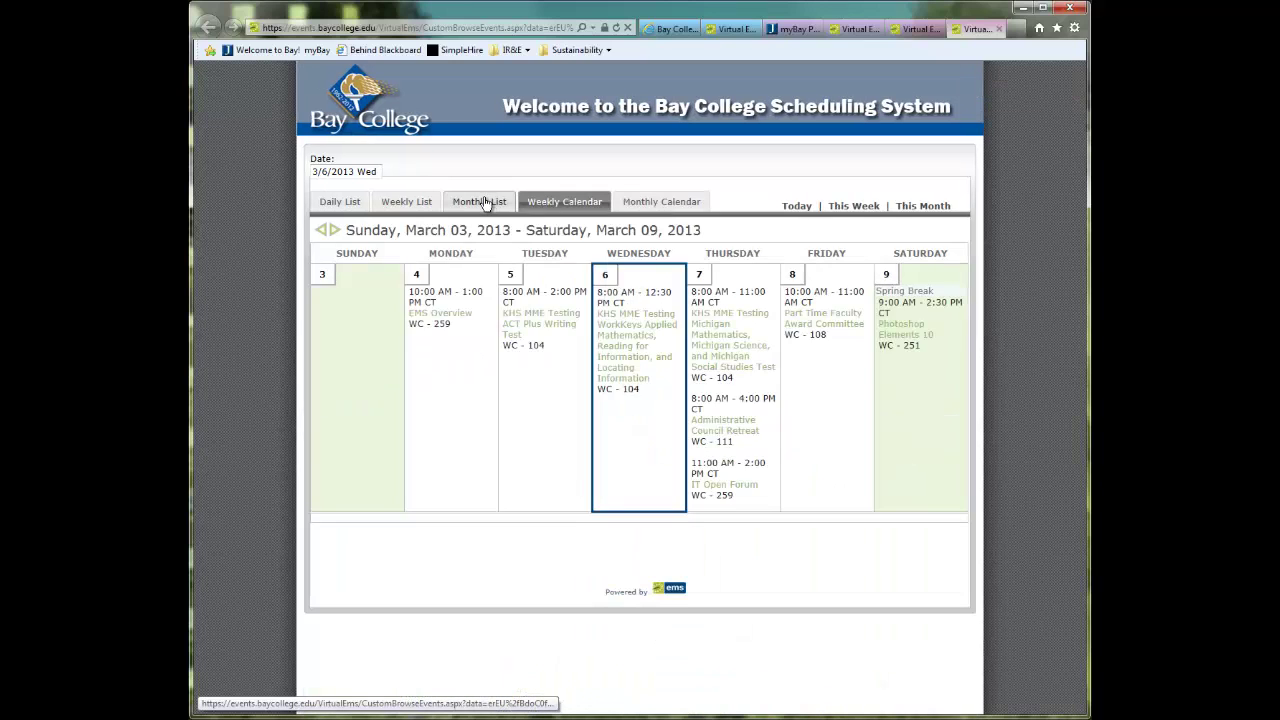
pyautogui.click(486, 203)
pyautogui.click(420, 205)
pyautogui.click(352, 204)
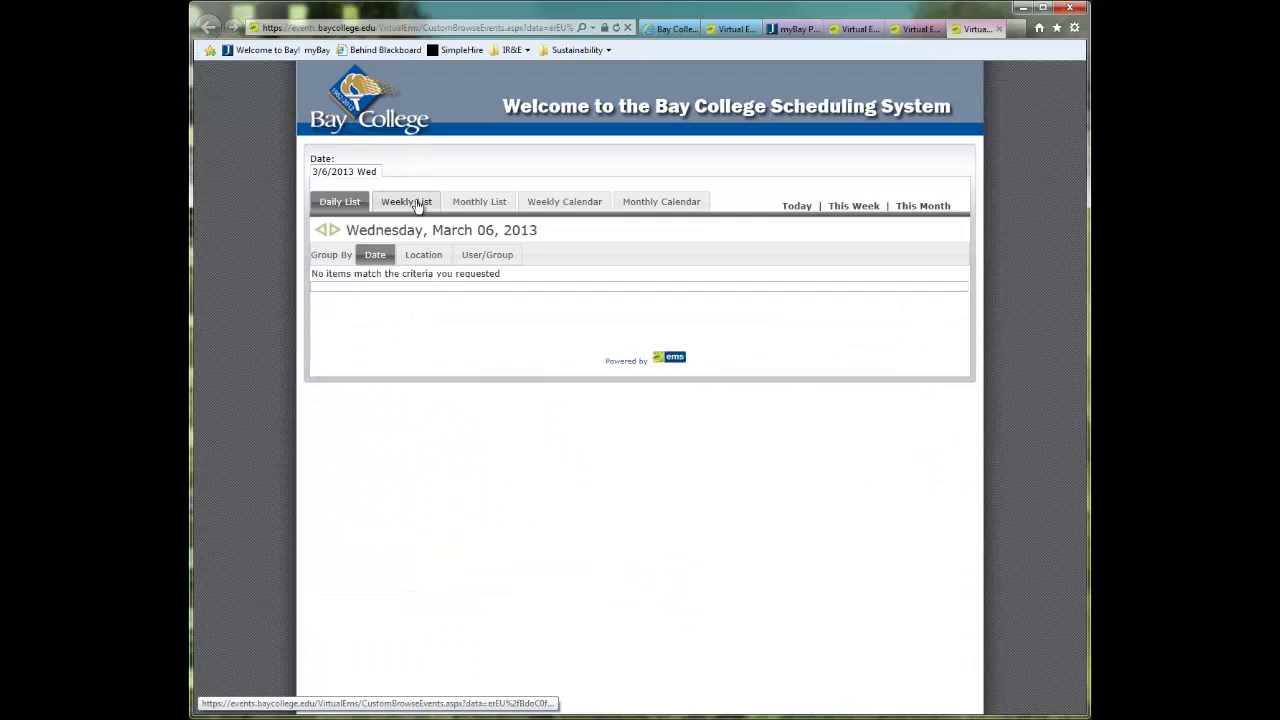
pyautogui.click(420, 205)
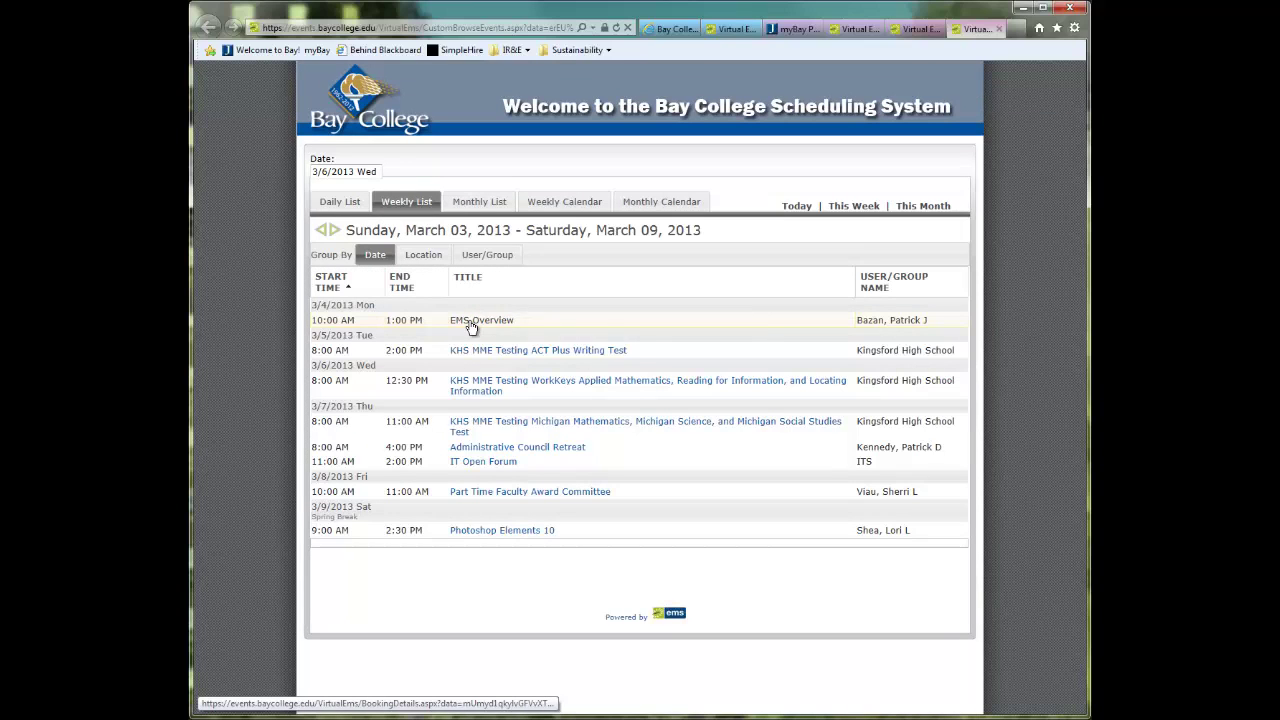
pyautogui.moveTo(471, 328)
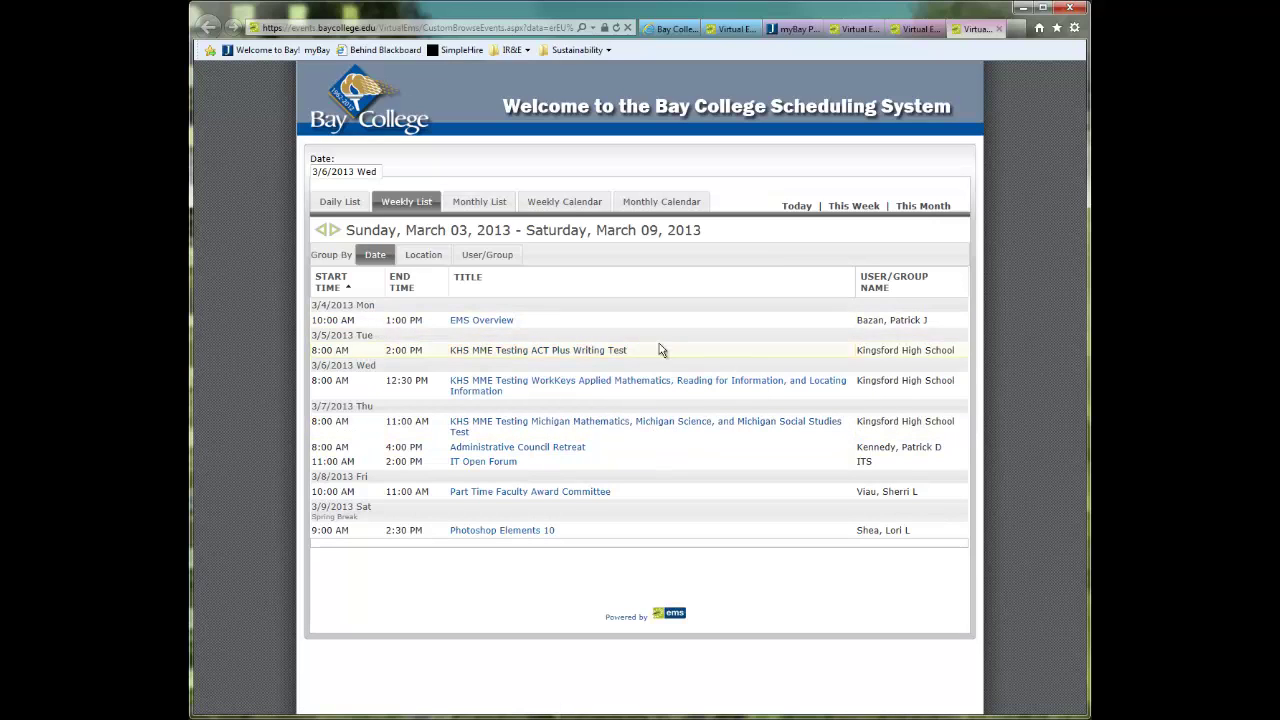
pyautogui.click(355, 112)
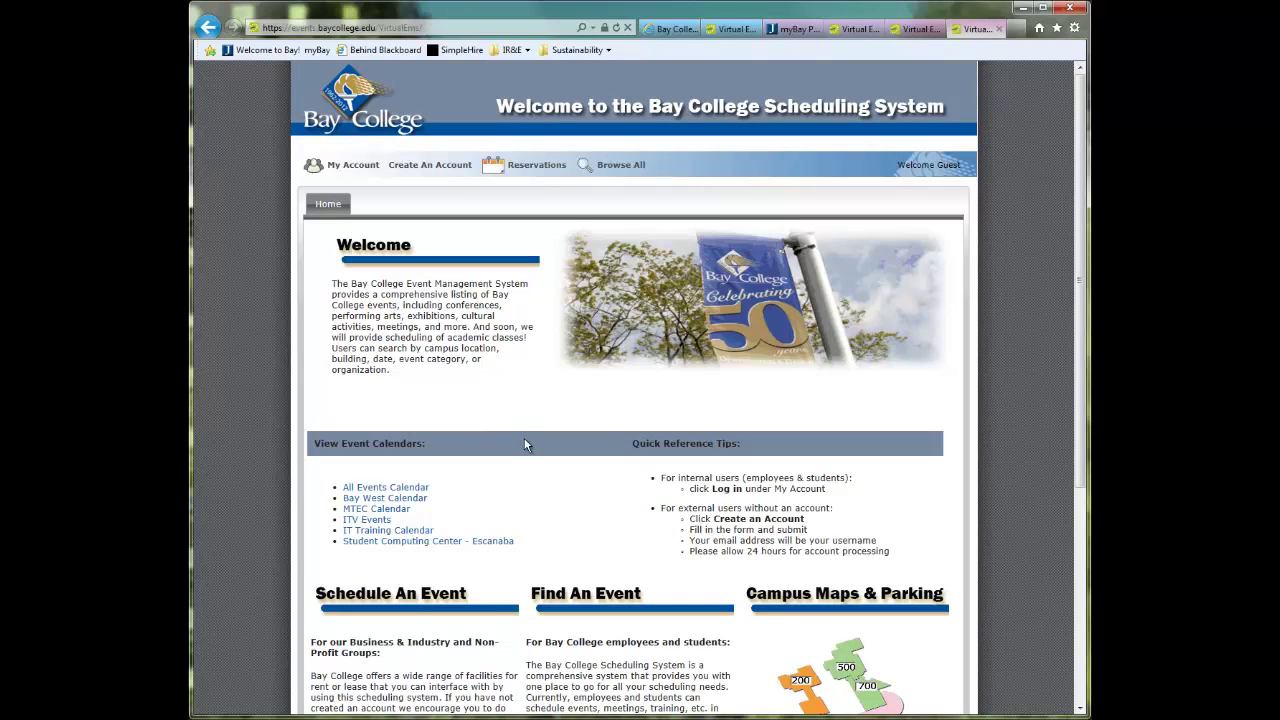
pyautogui.scroll(-3, 524, 439)
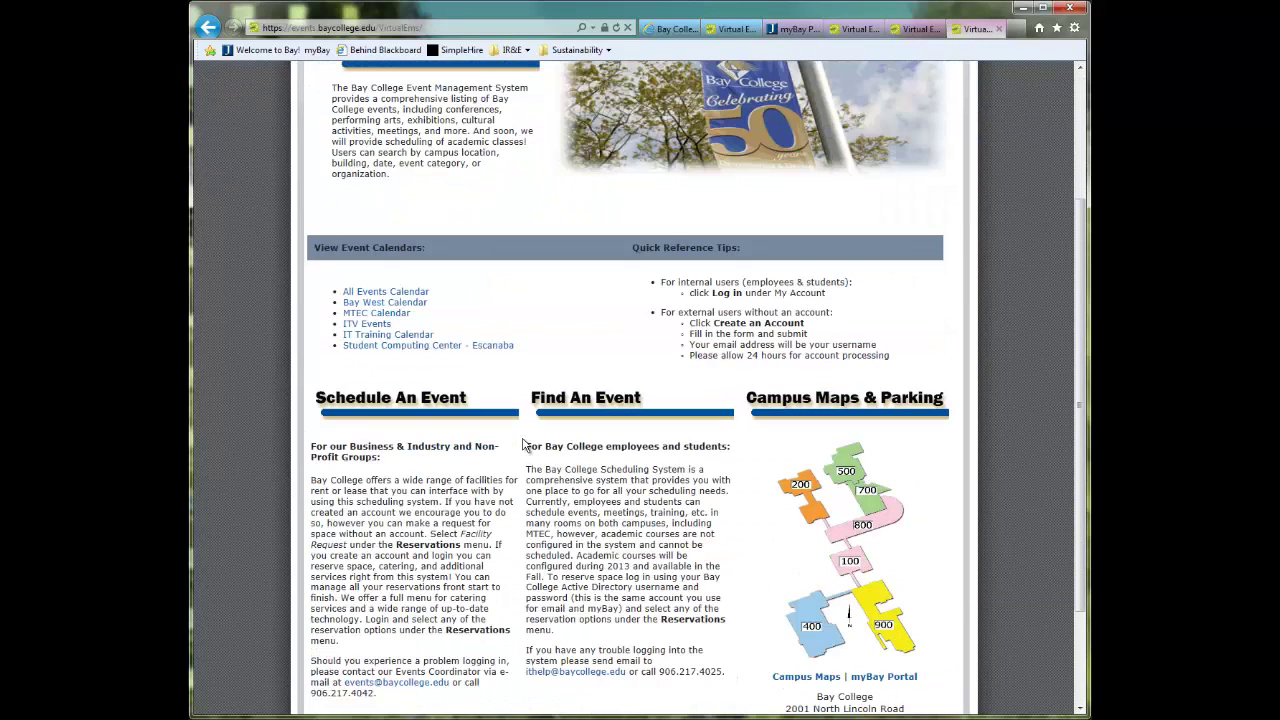
pyautogui.click(357, 326)
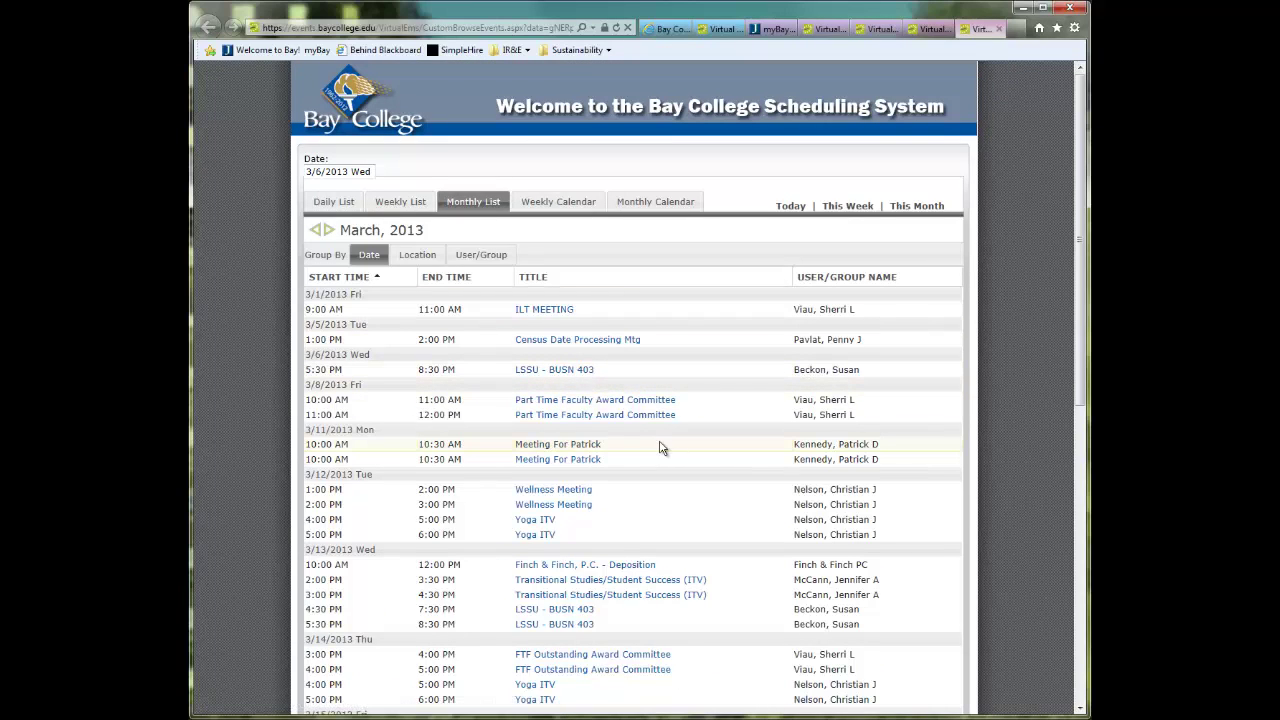
pyautogui.click(552, 370)
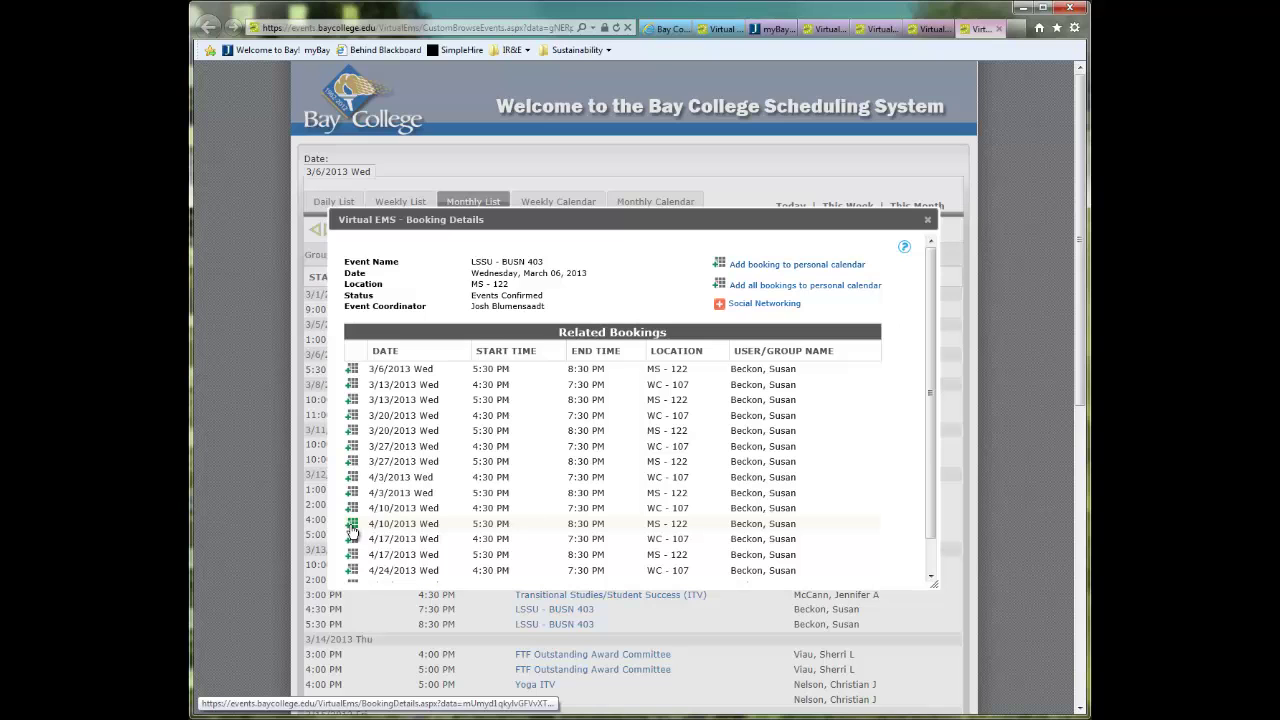
pyautogui.click(927, 219)
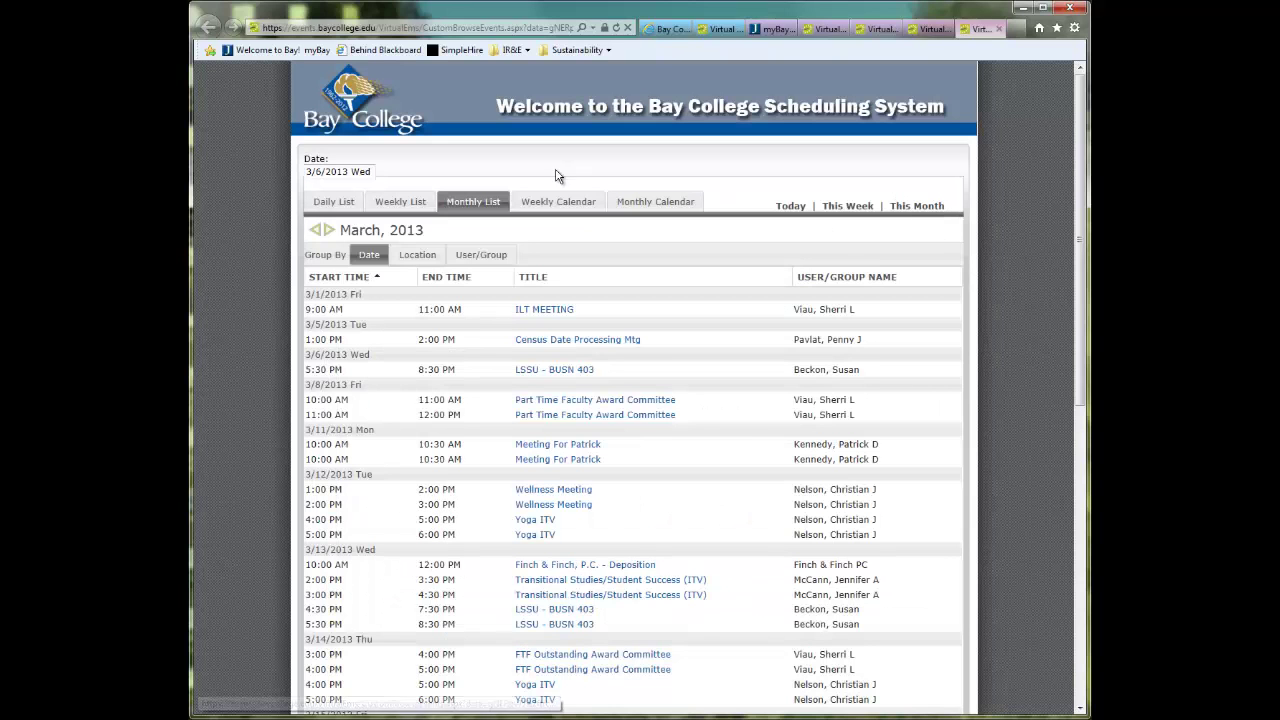
pyautogui.click(353, 112)
pyautogui.scroll(-2, 849, 614)
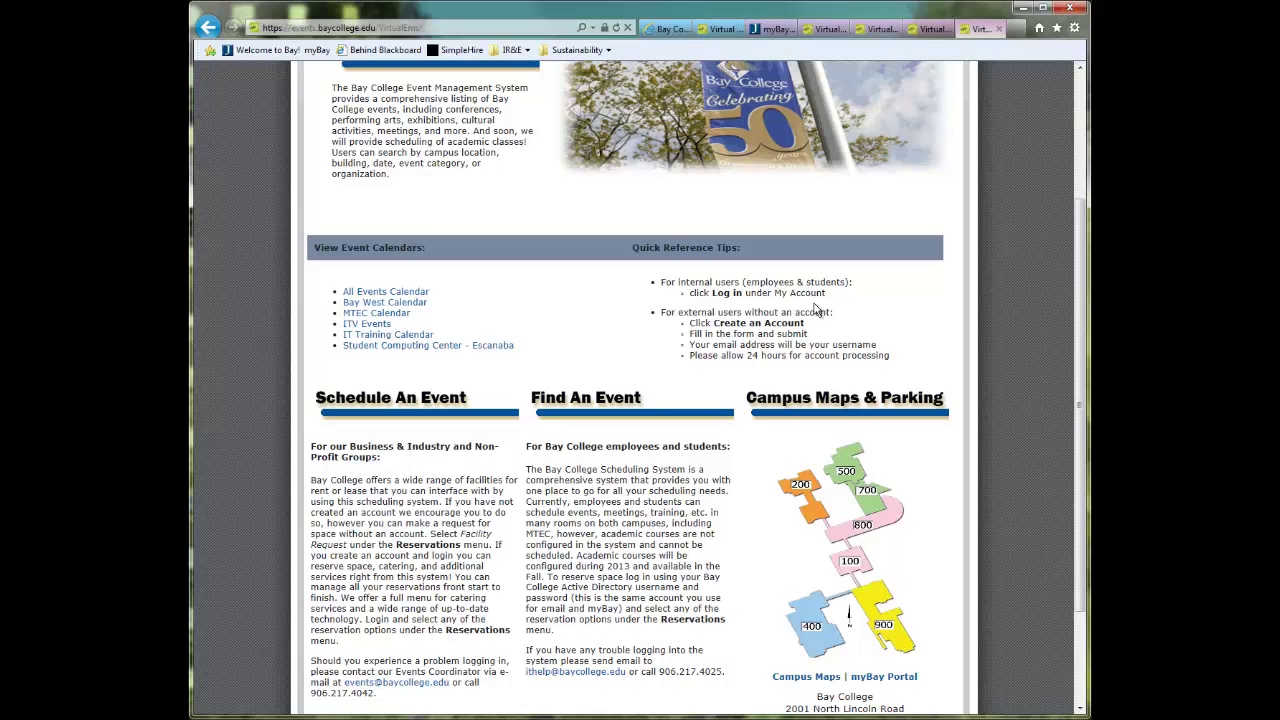
pyautogui.scroll(2, 690, 275)
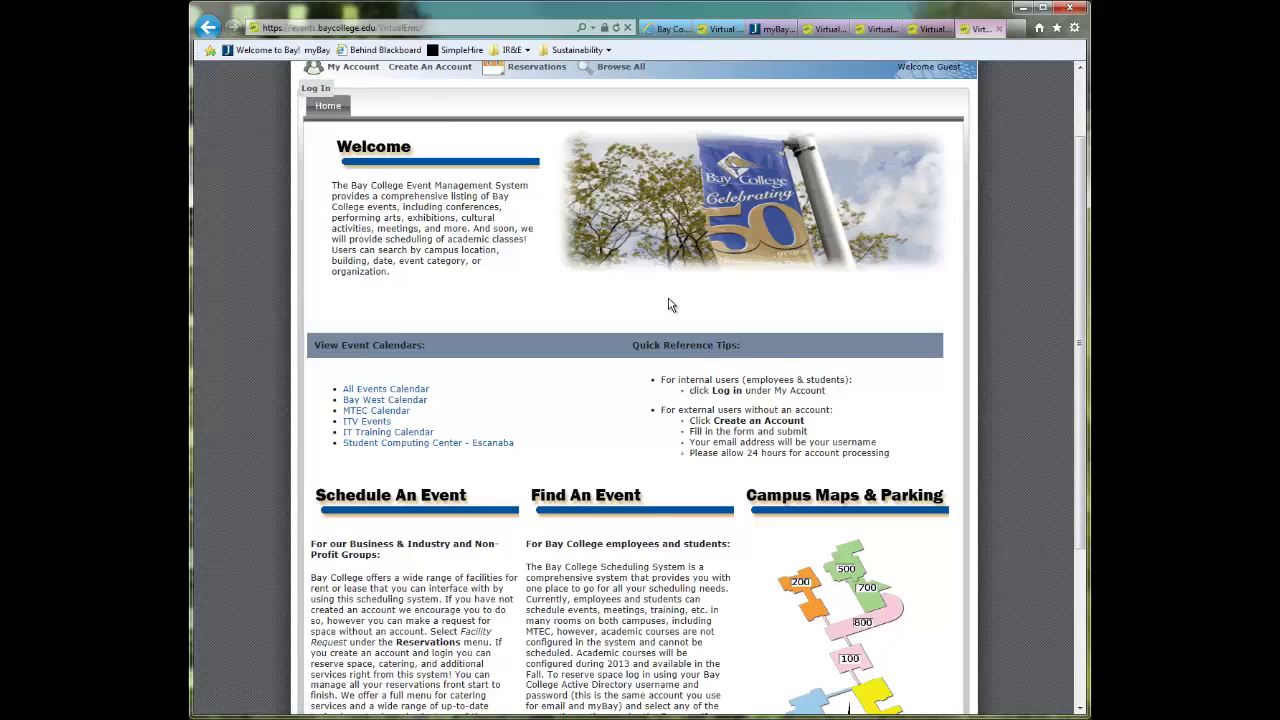
pyautogui.scroll(-1, 672, 306)
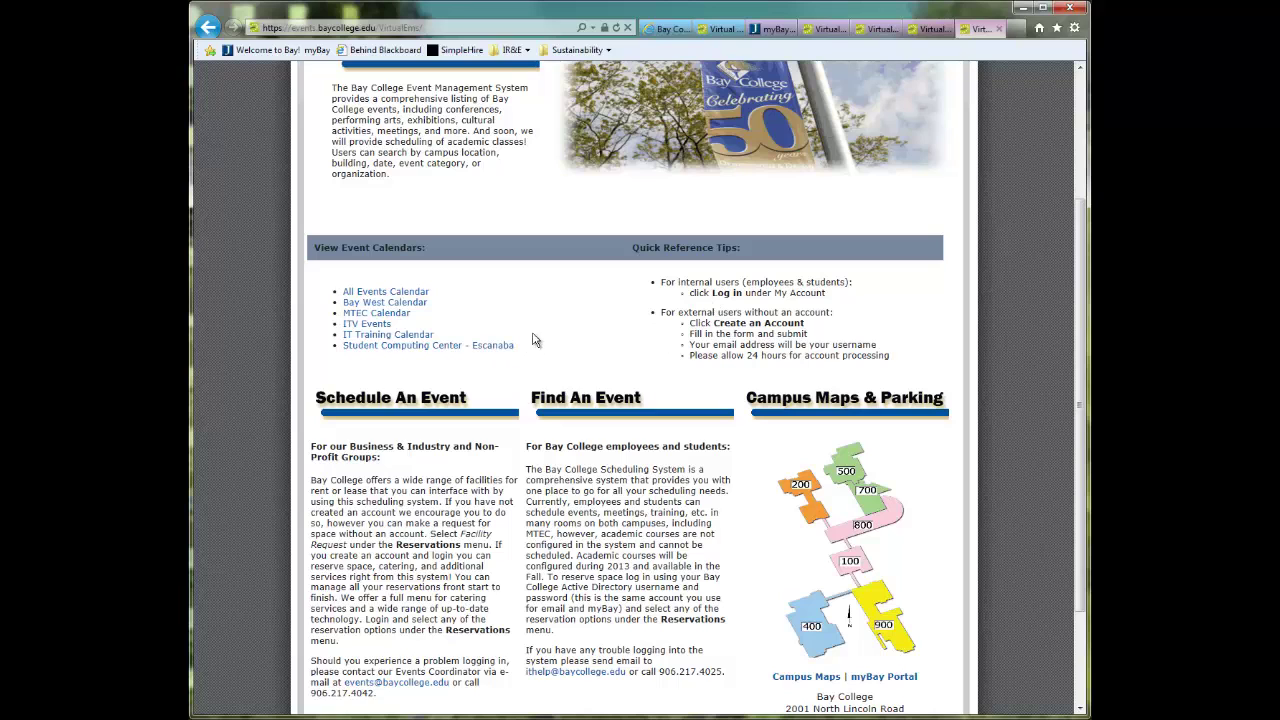
pyautogui.scroll(-2, 558, 297)
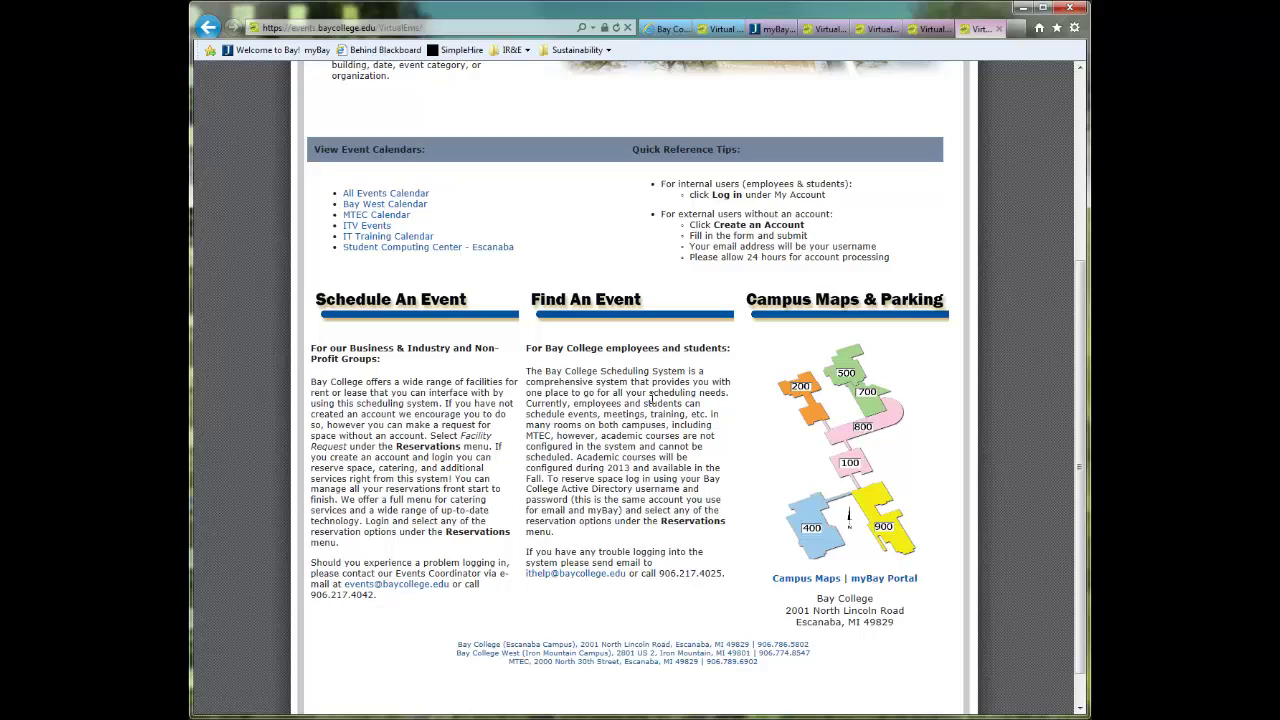
# Step: View the Escanaba Campus Map from Campus Maps, then close its tab with Ctrl+W
pyautogui.click(805, 580)
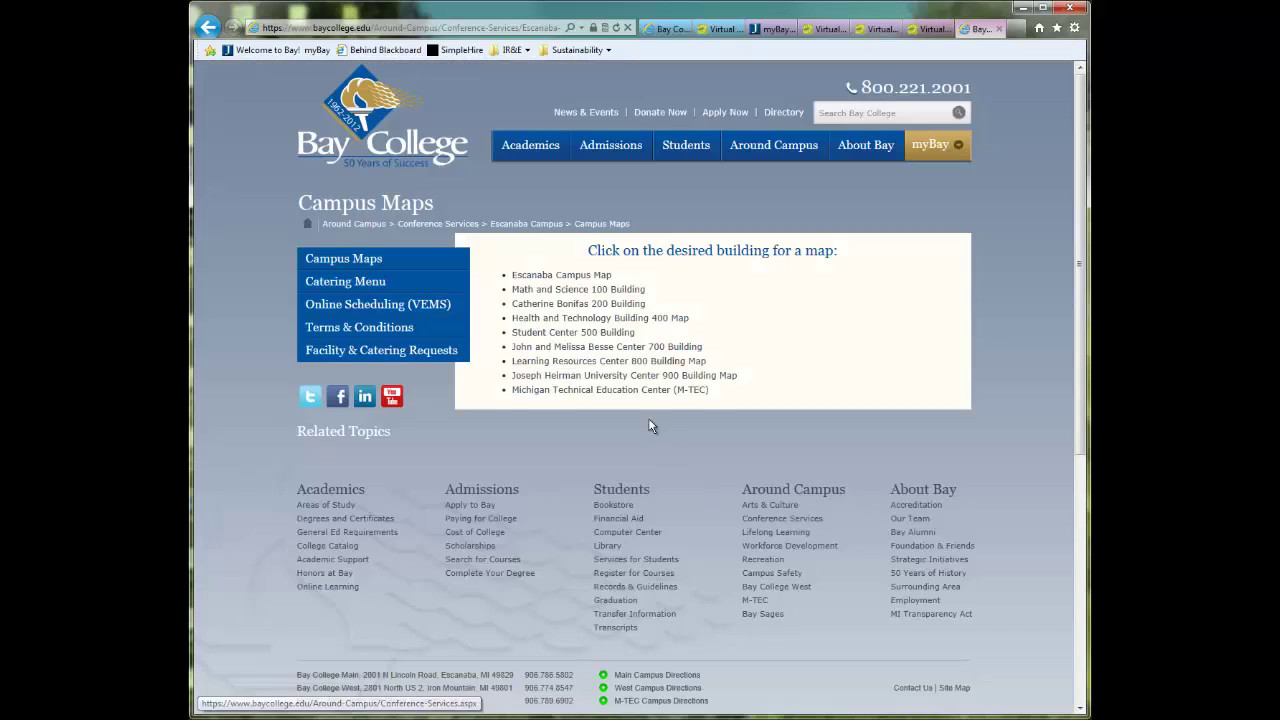
pyautogui.click(553, 276)
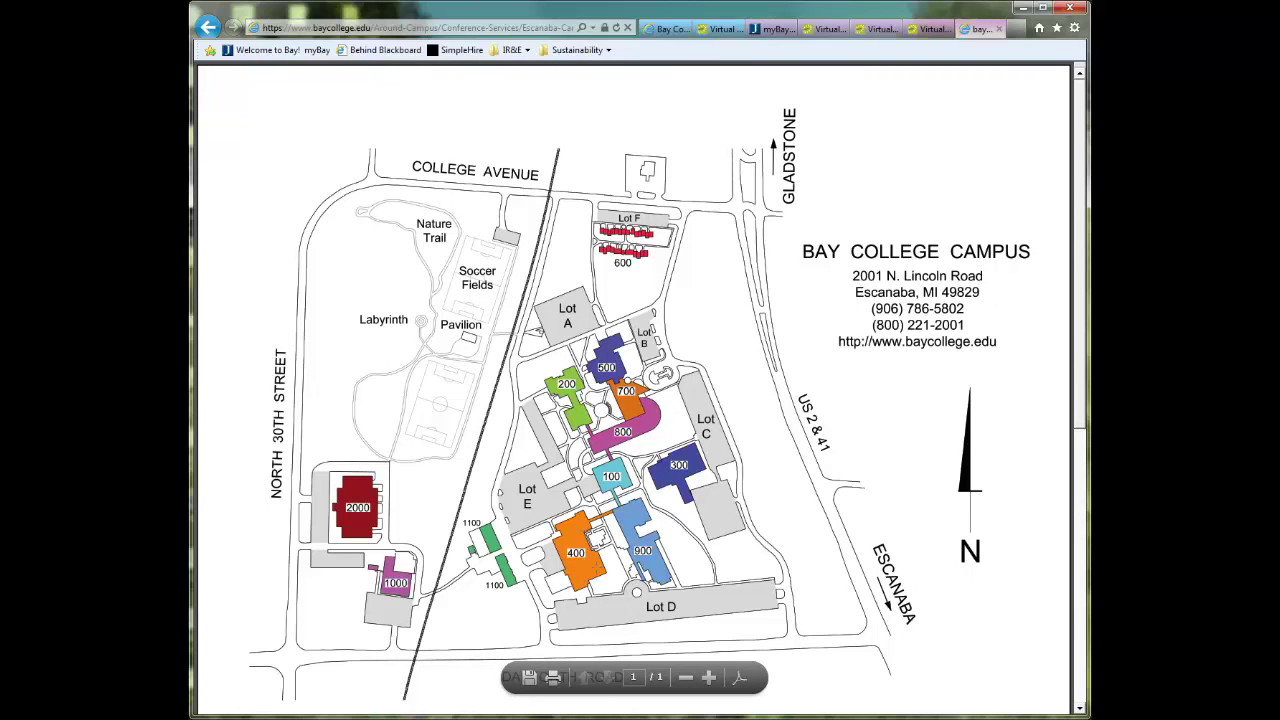
pyautogui.hotkey('ctrl', 'w')
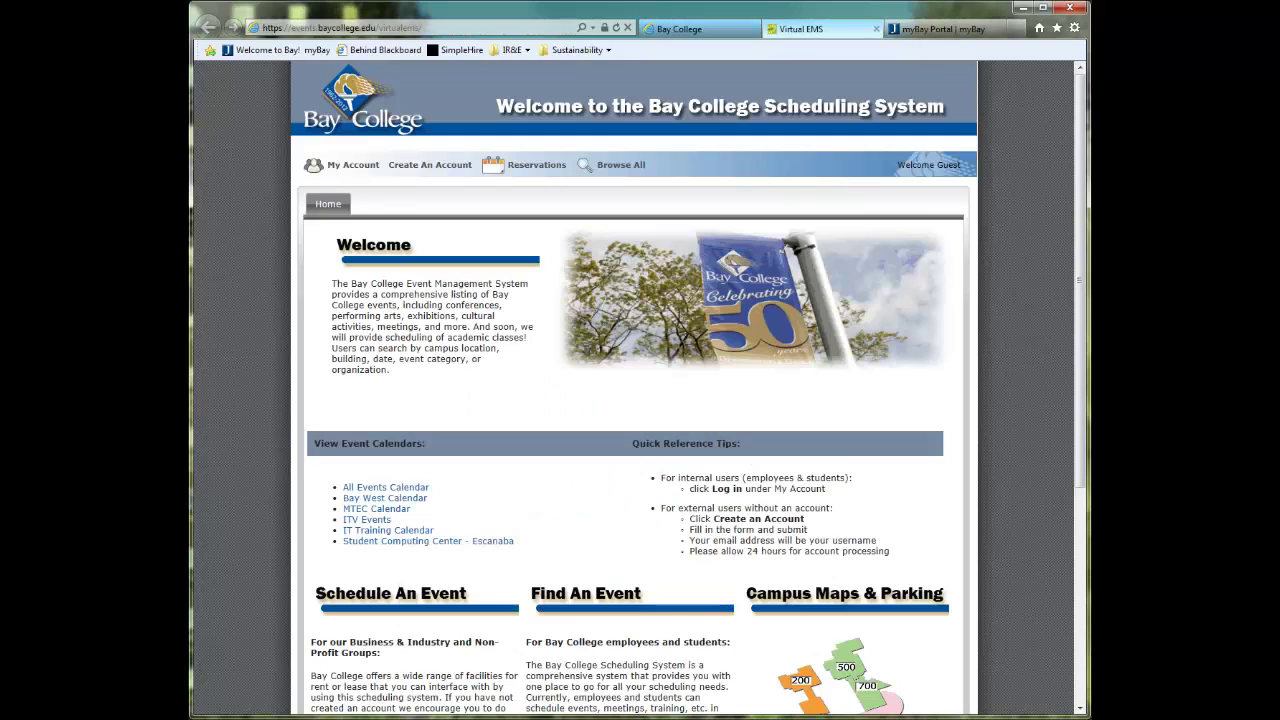